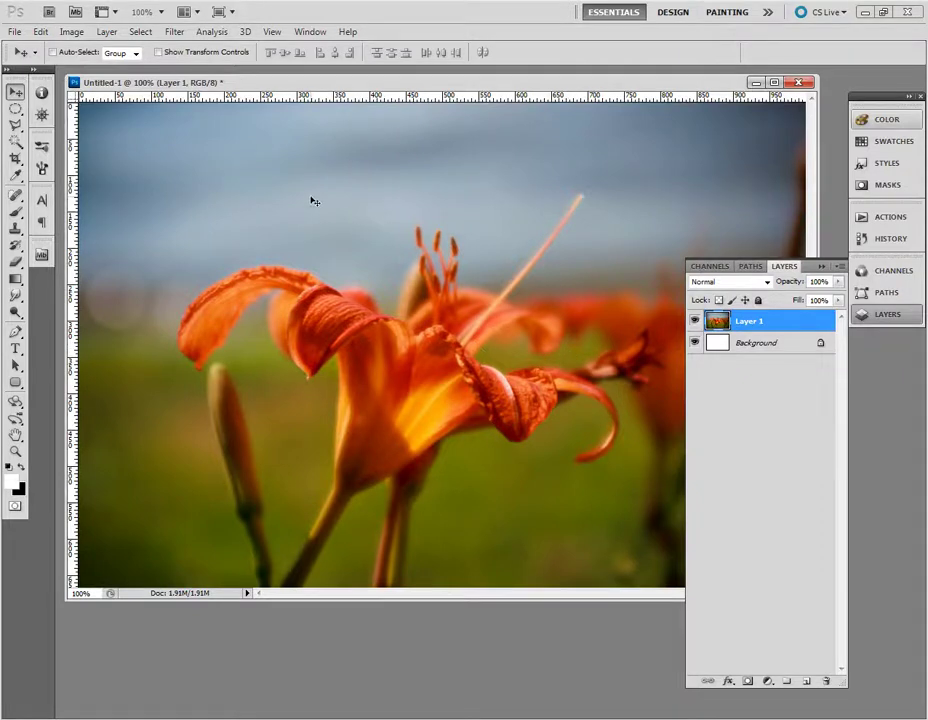
- Duplicate the lily photo layer to create Layer 1 copy above Layer 1
left_click(174, 31)
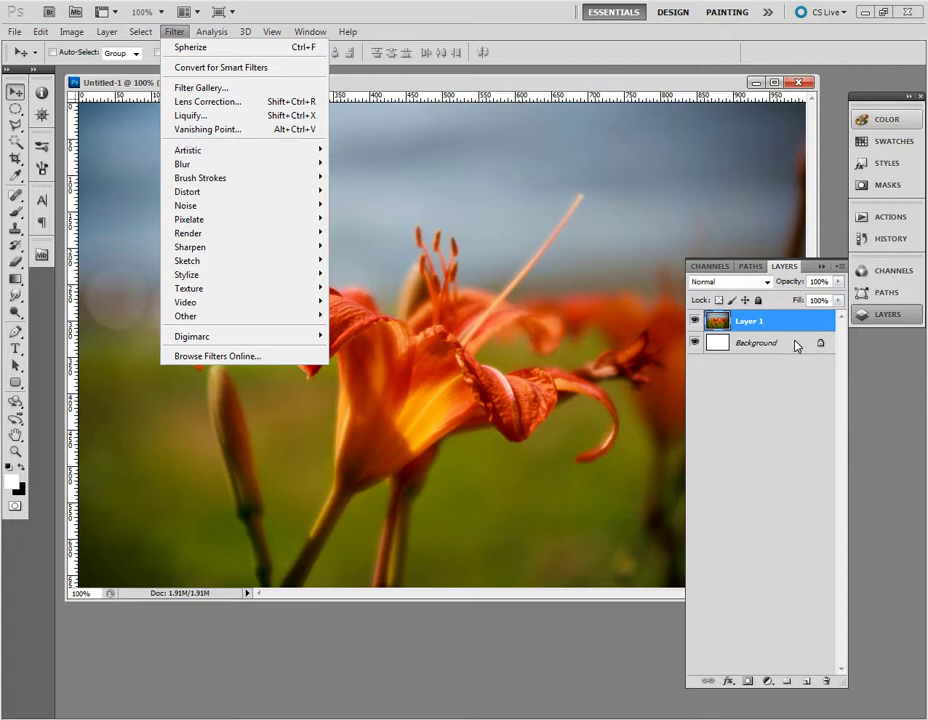
key("Escape")
left_click_drag(795, 351, 808, 686)
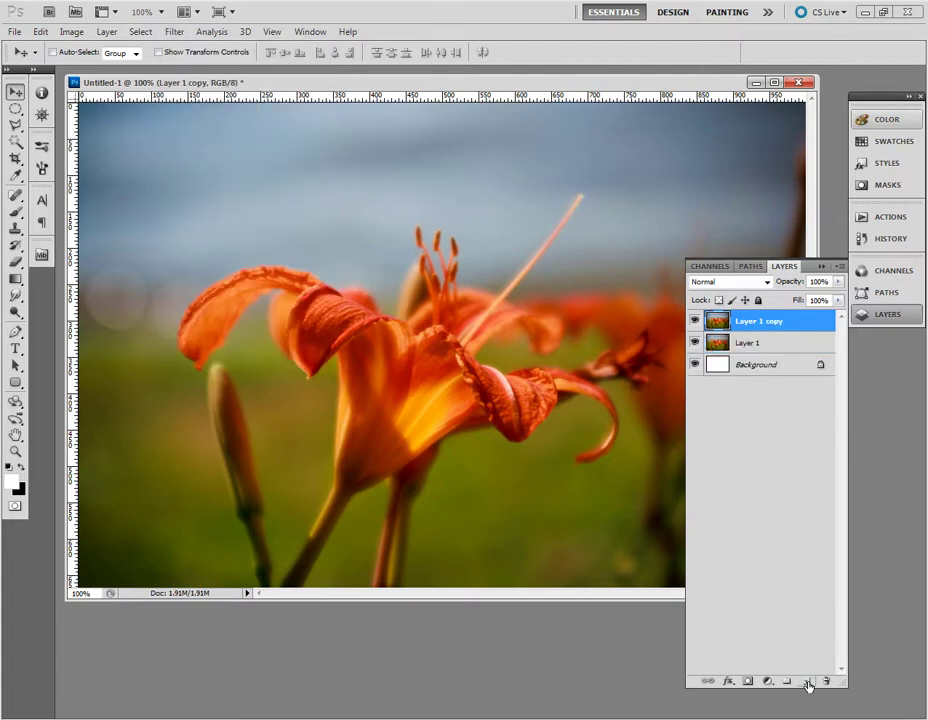
left_click(174, 31)
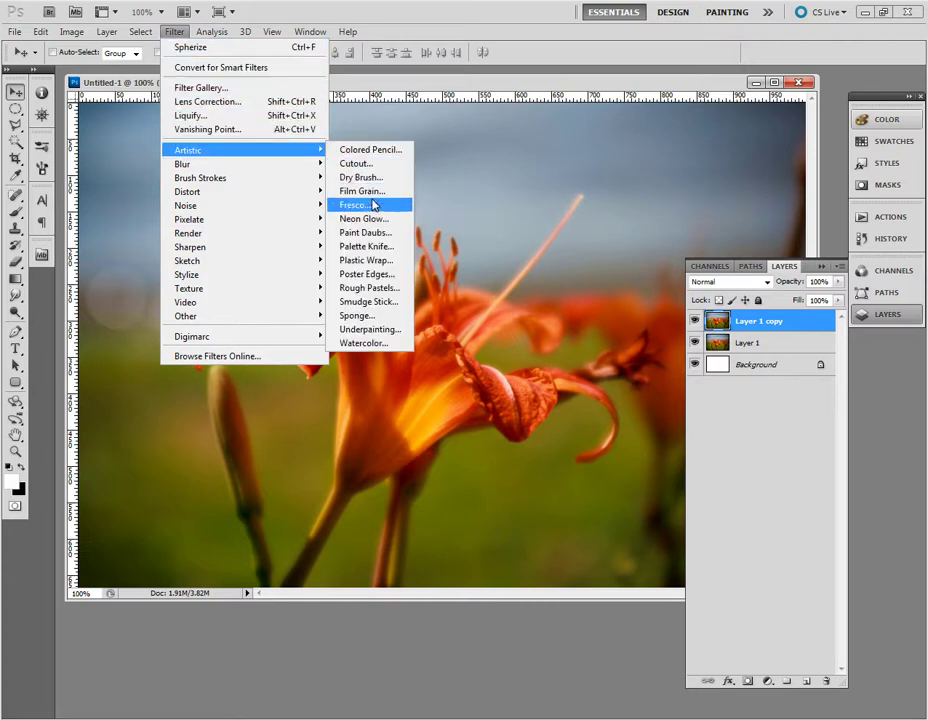
mouse_move(188, 150)
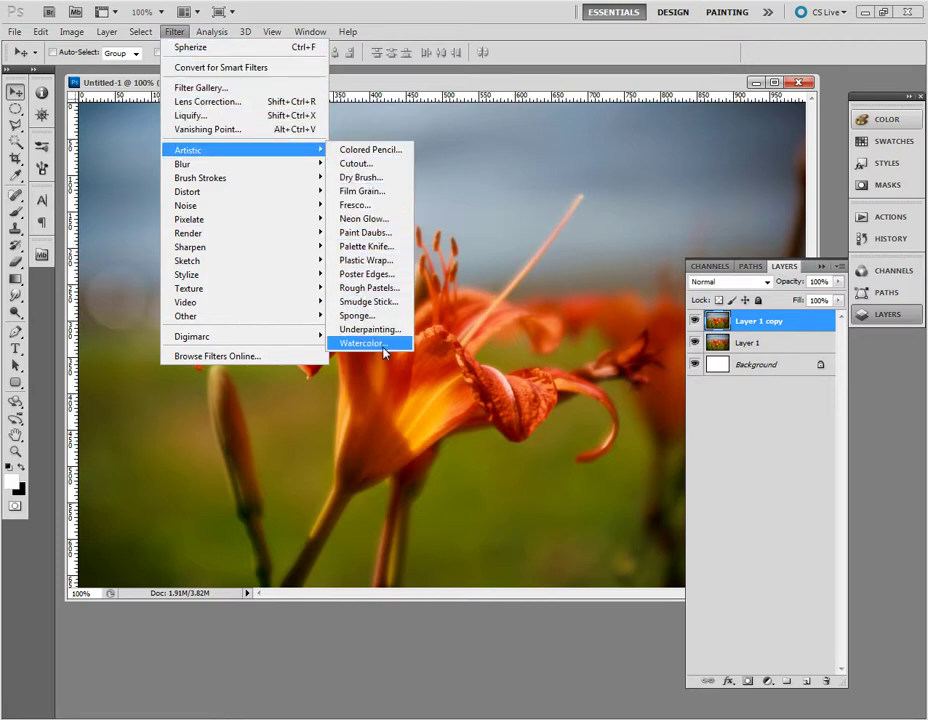
- Apply Watercolor to Layer 1 copy with Brush Detail 11, Shadow Intensity 0, Texture 2
left_click(372, 343)
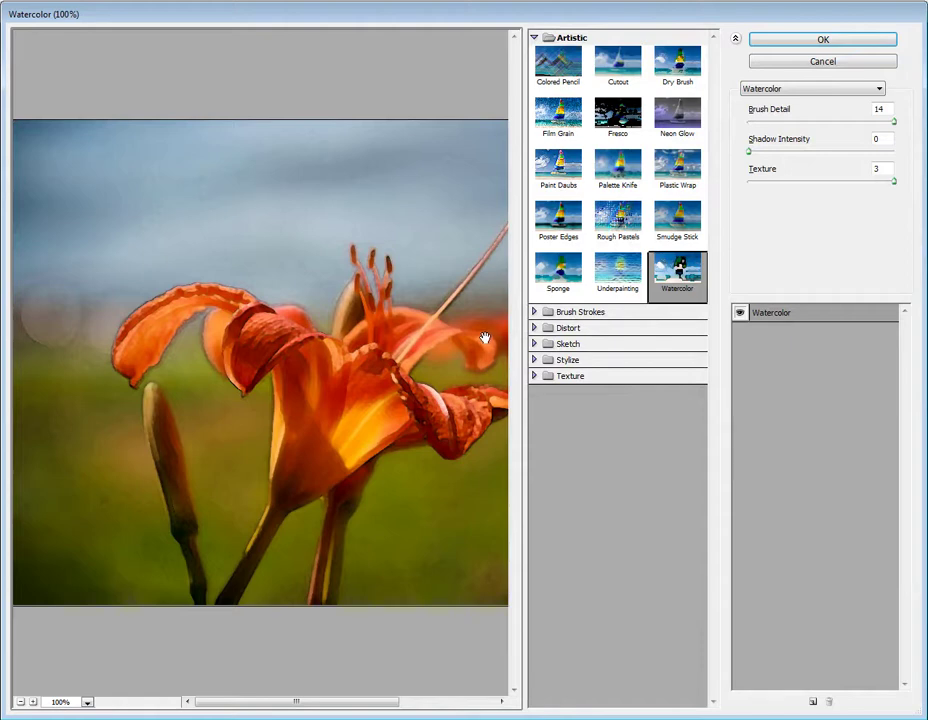
mouse_move(407, 367)
left_mouse_down()
mouse_move(218, 346)
mouse_move(323, 364)
mouse_move(304, 375)
mouse_move(385, 372)
left_mouse_up()
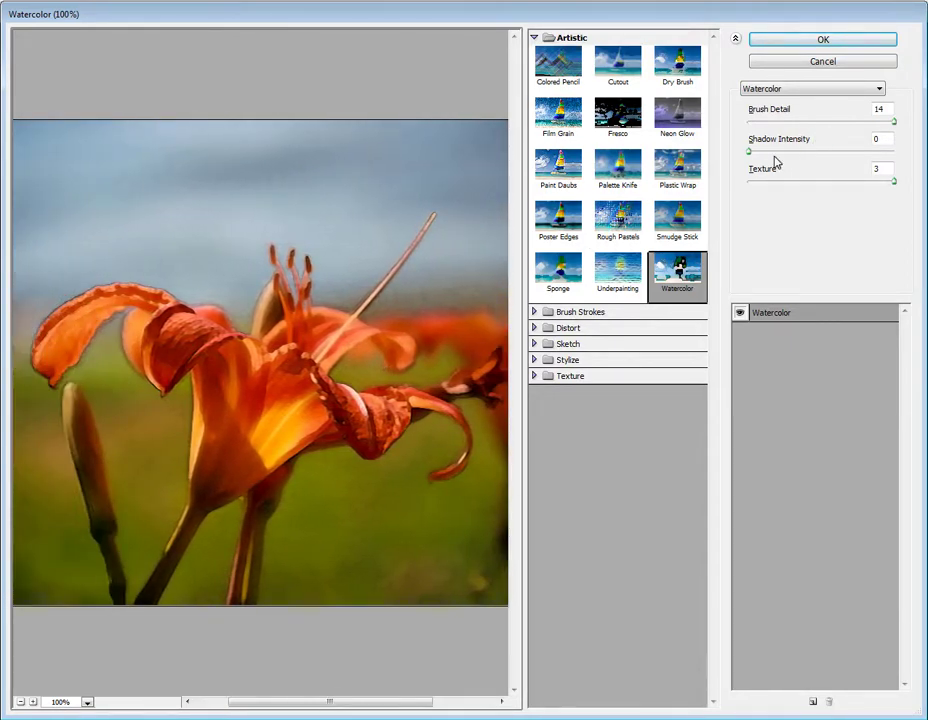
mouse_move(750, 152)
left_mouse_down()
mouse_move(820, 155)
mouse_move(737, 158)
mouse_move(752, 157)
left_mouse_up()
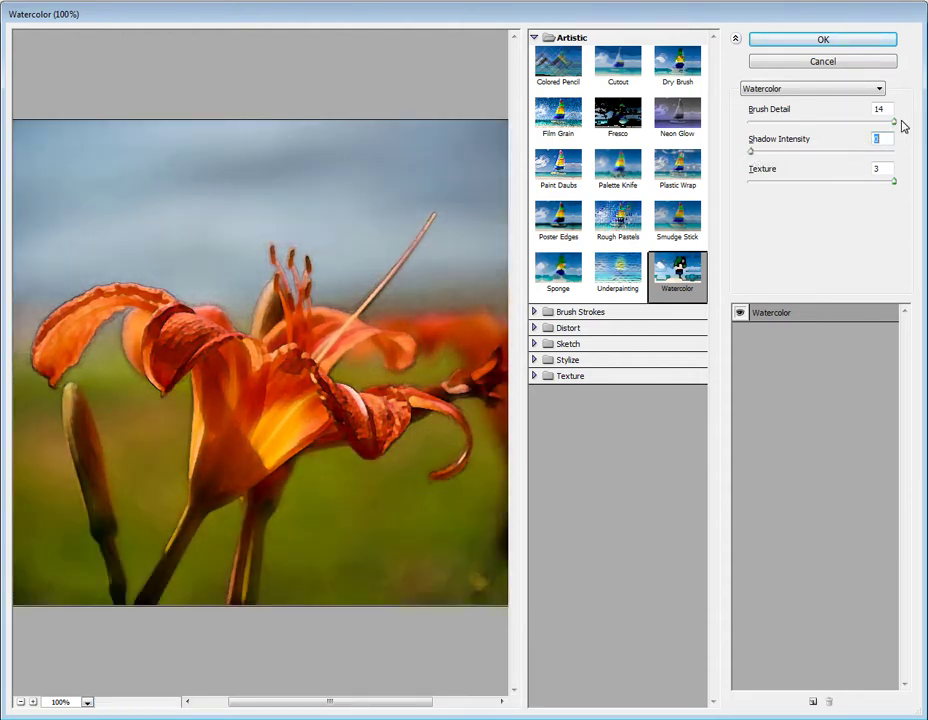
mouse_move(893, 122)
left_mouse_down()
mouse_move(840, 133)
mouse_move(868, 134)
left_mouse_up()
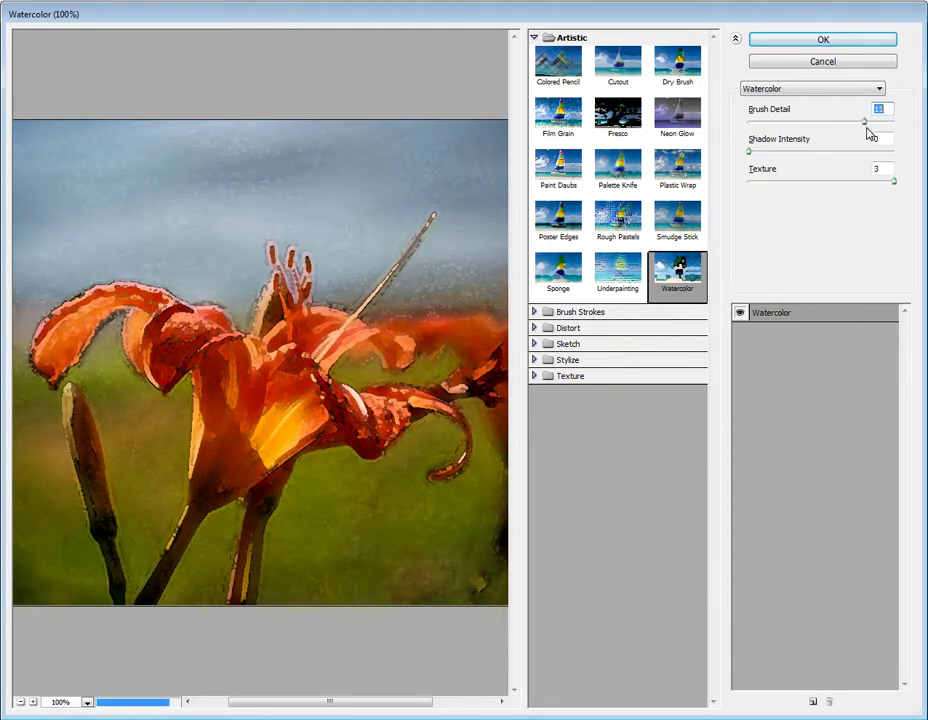
mouse_move(893, 184)
left_mouse_down()
mouse_move(820, 186)
mouse_move(851, 187)
left_mouse_up()
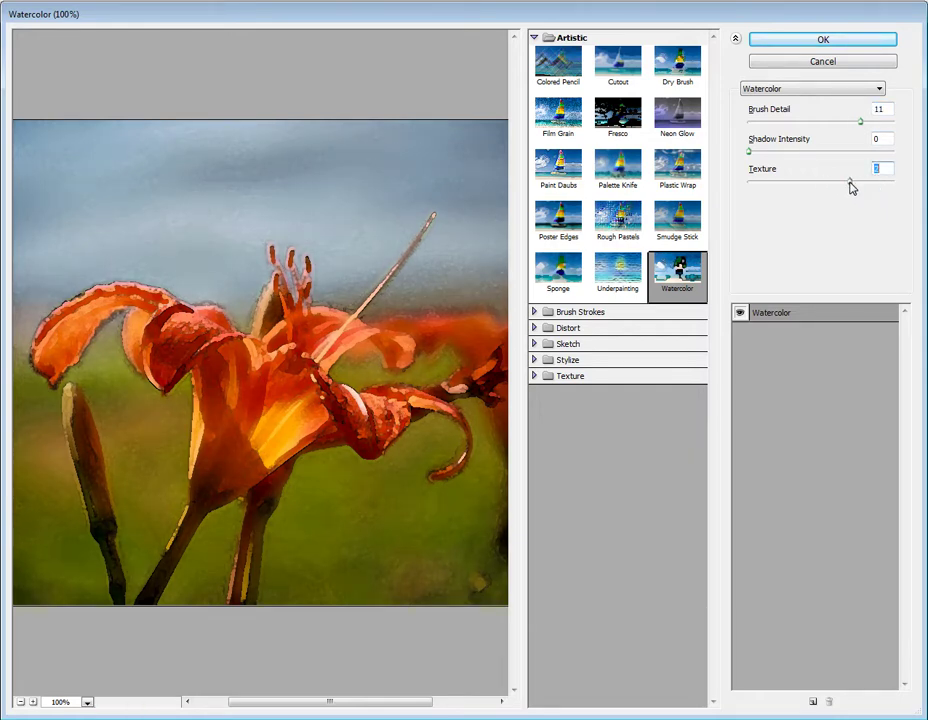
left_click(823, 40)
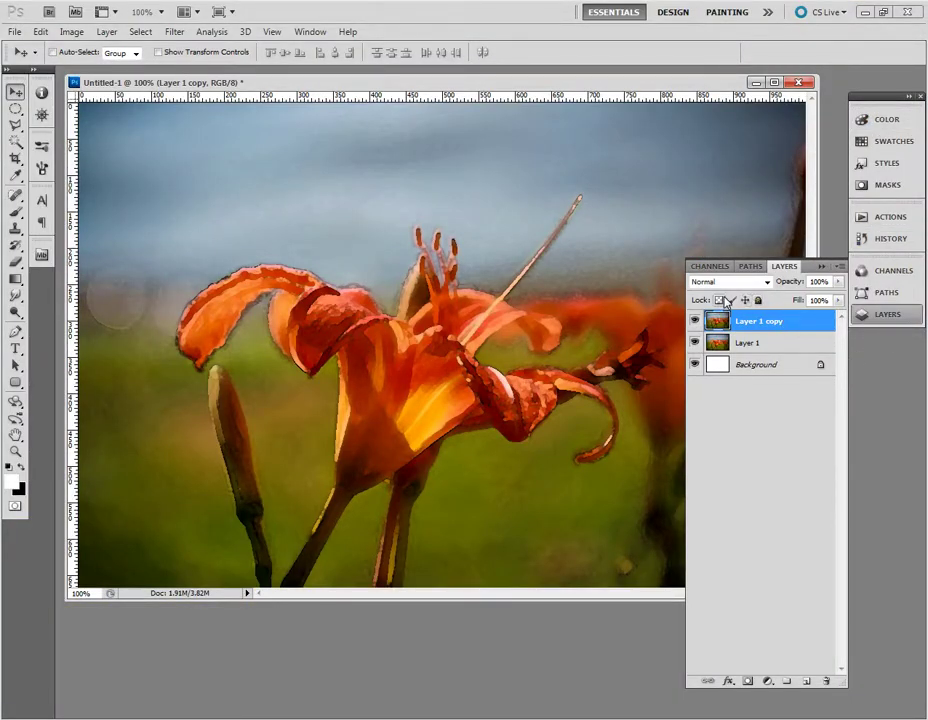
- Preview Layer 1 copy's blend modes from Darken through Hard Mix
left_click(766, 282)
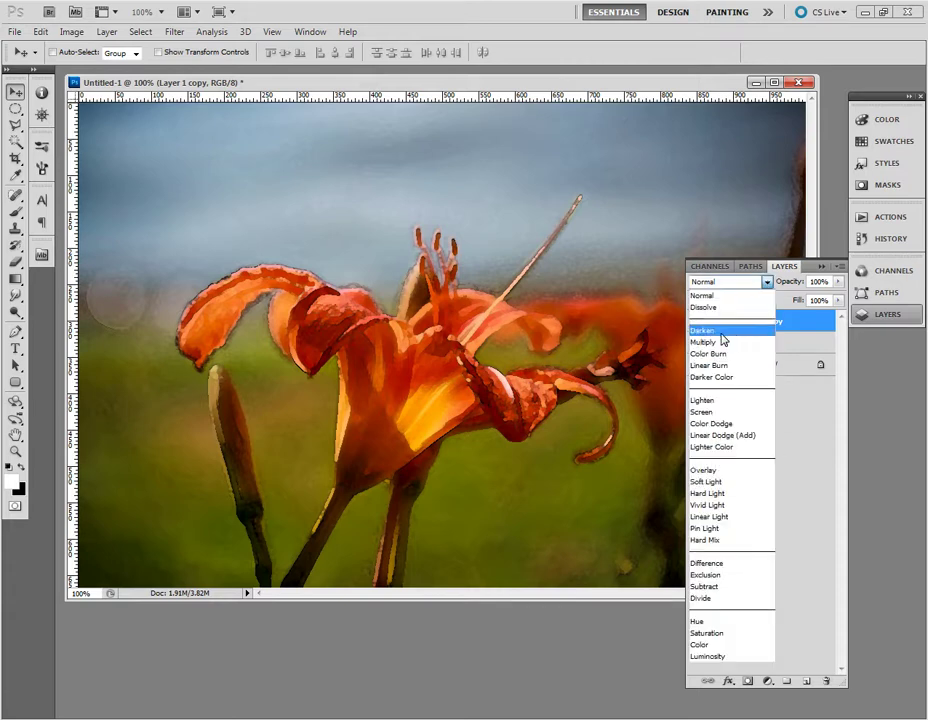
left_click(723, 332)
key("Down")
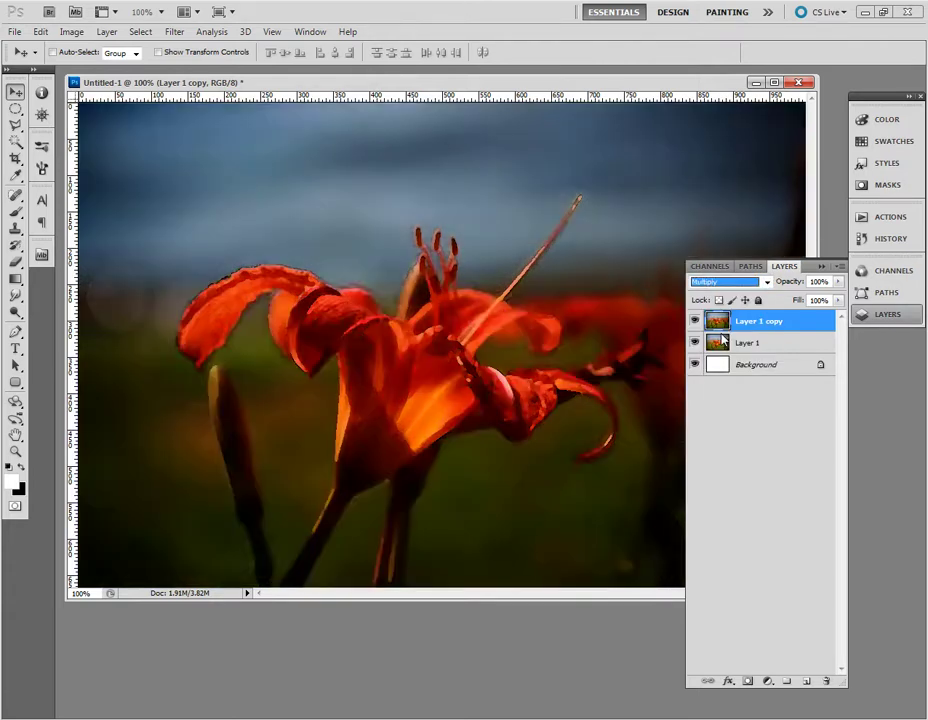
key("Down")
key("Down")
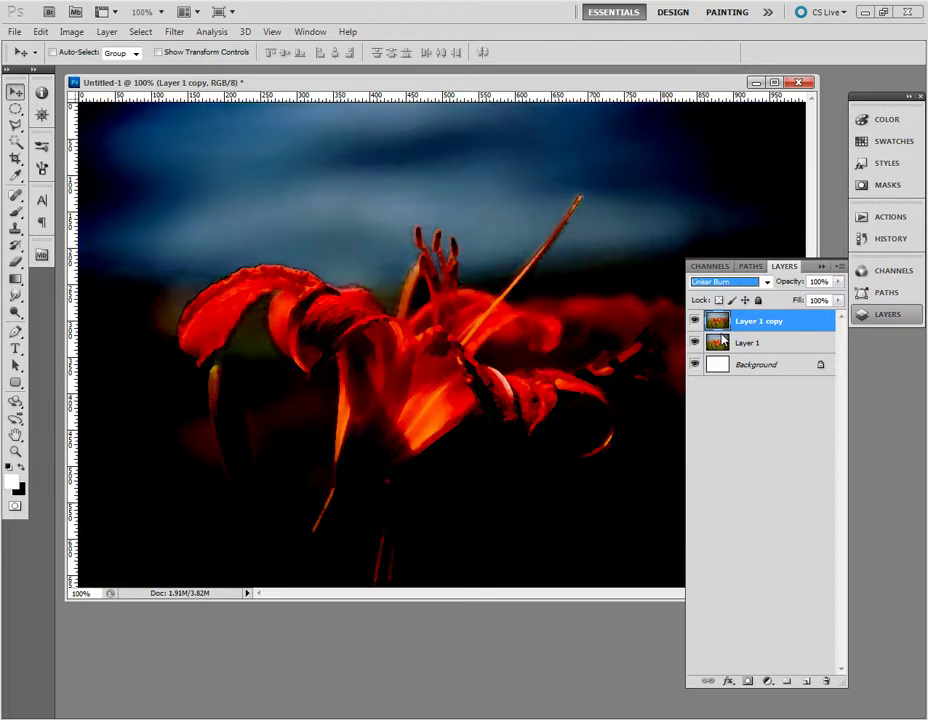
key("Down")
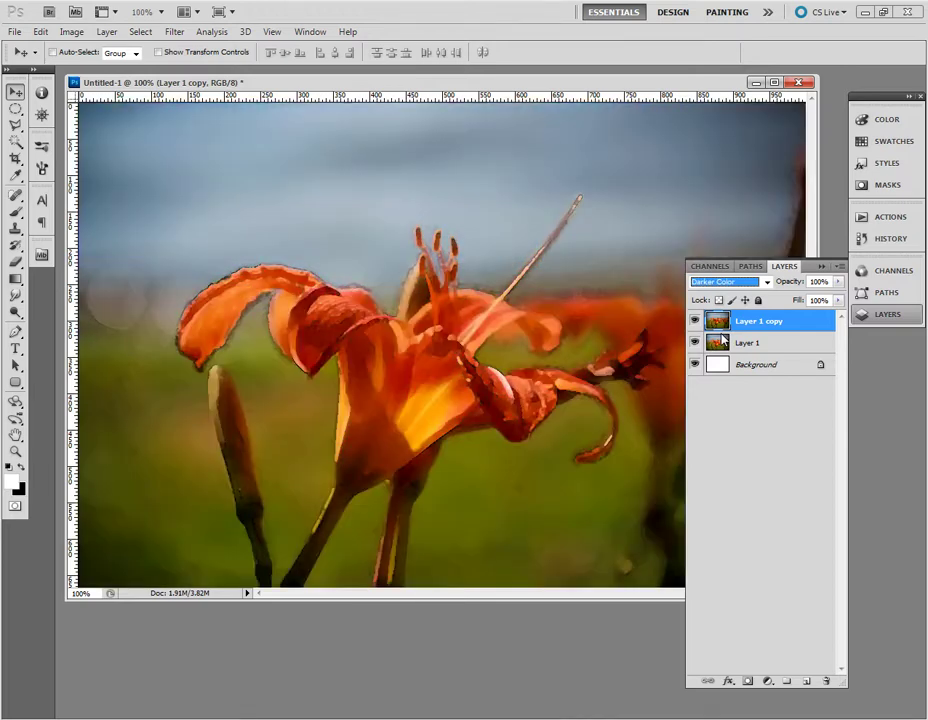
key("Down")
key("Down")
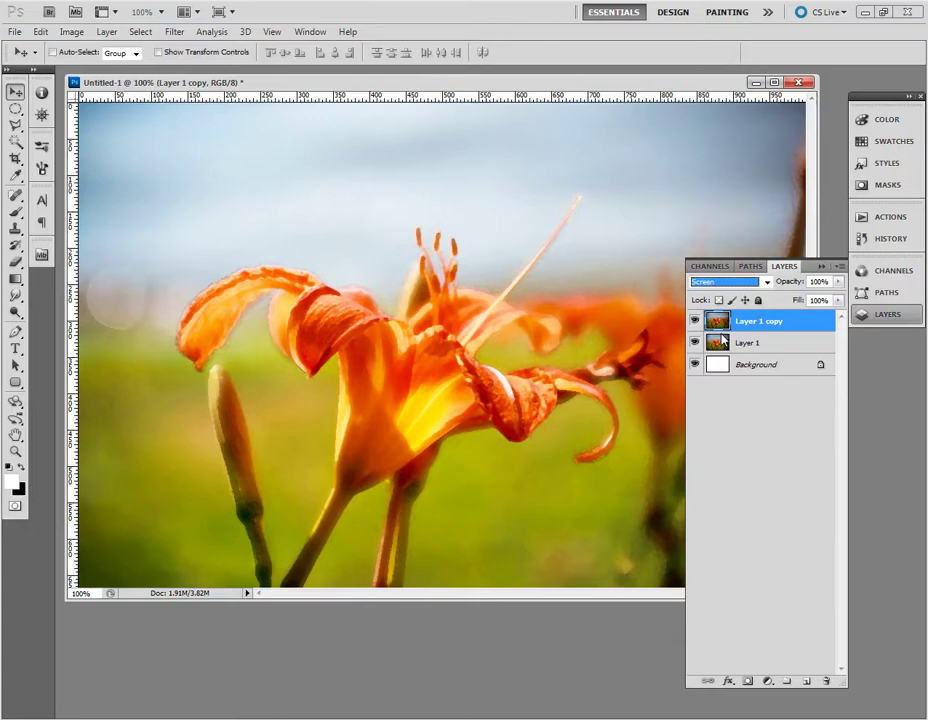
key("Down")
key("Down")
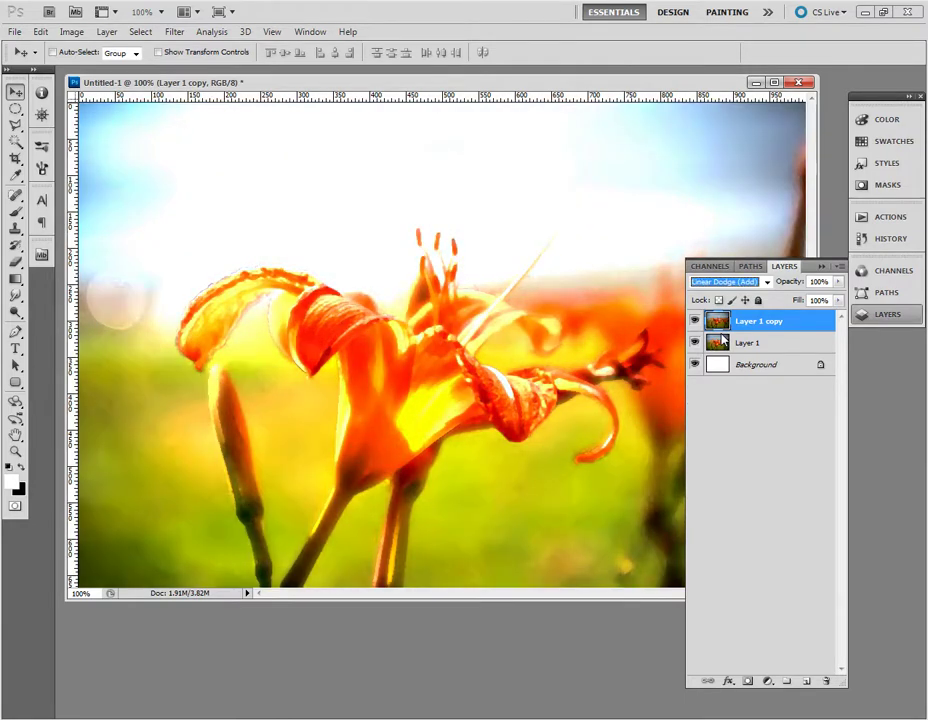
key("Down")
key("Down")
key("Down")
key("Down")
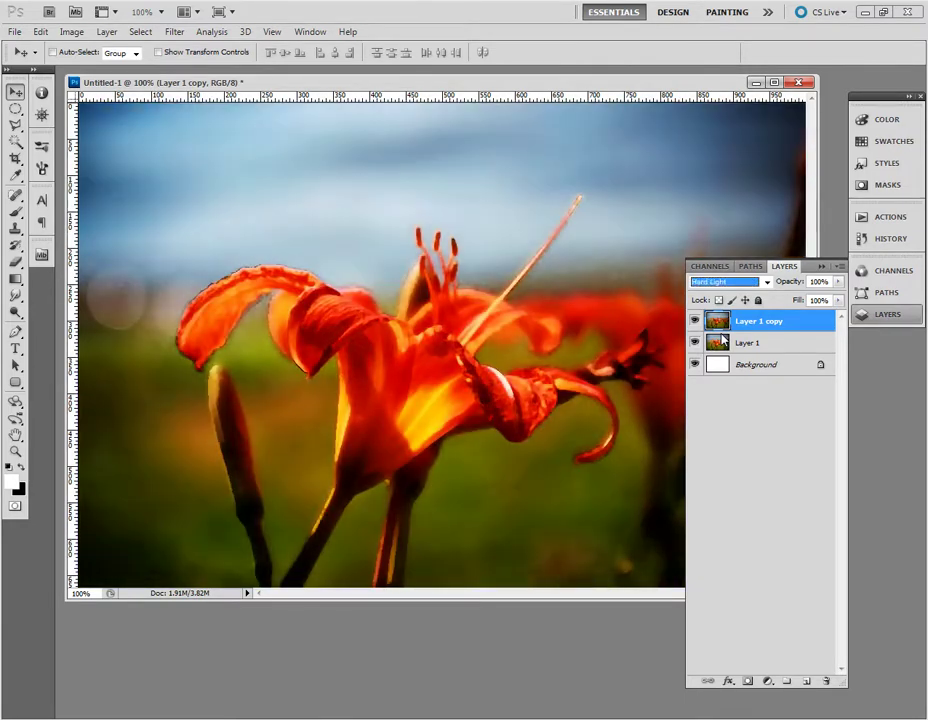
key("Down")
key("Down")
key("Down")
key("Down")
key("Down")
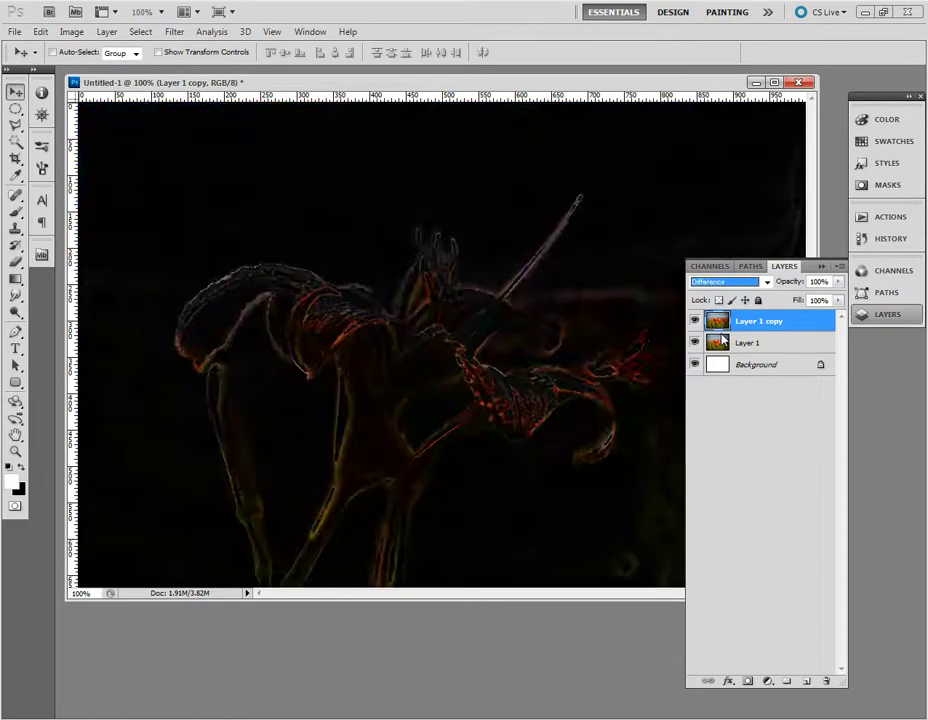
key("Down")
key("Down")
key("Down")
key("Down")
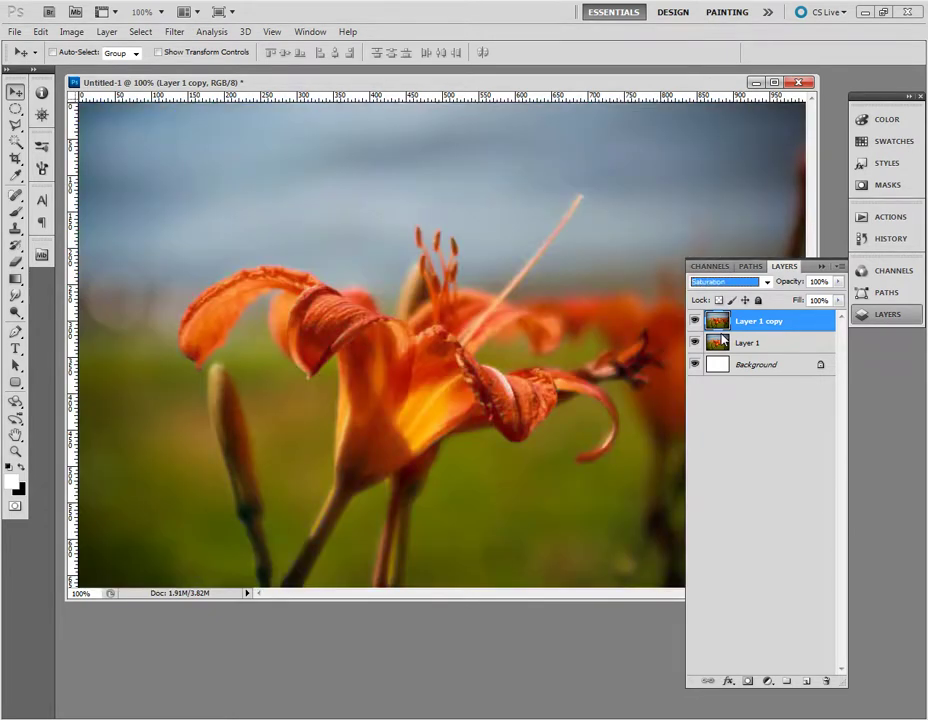
- Set Layer 1 copy to Screen blending and select Layer 1 along with it
left_click(760, 282)
left_click(724, 413)
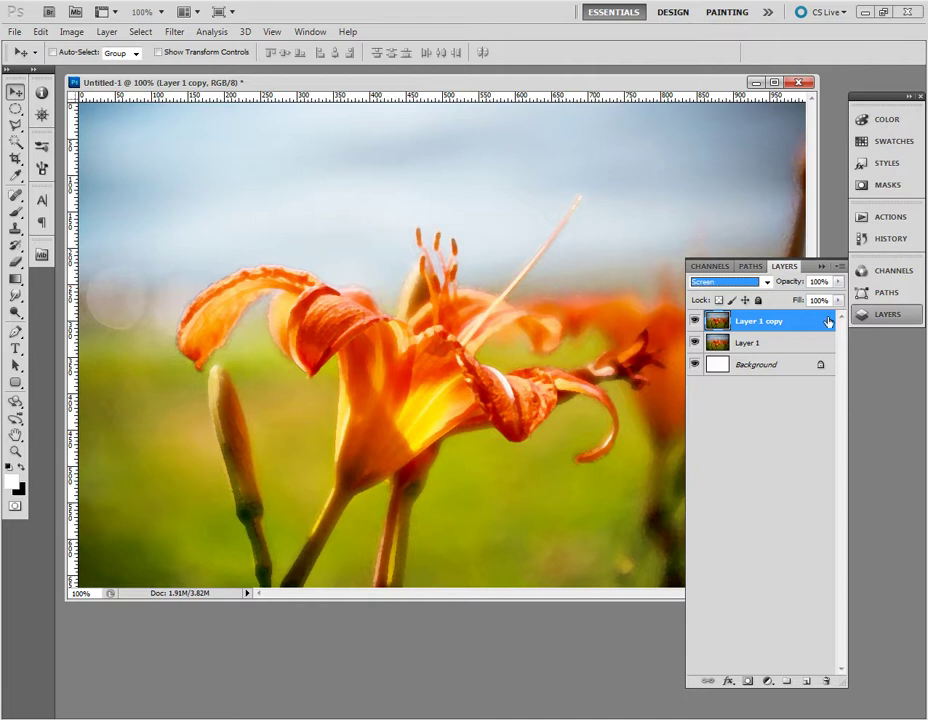
left_click(778, 344, "shift")
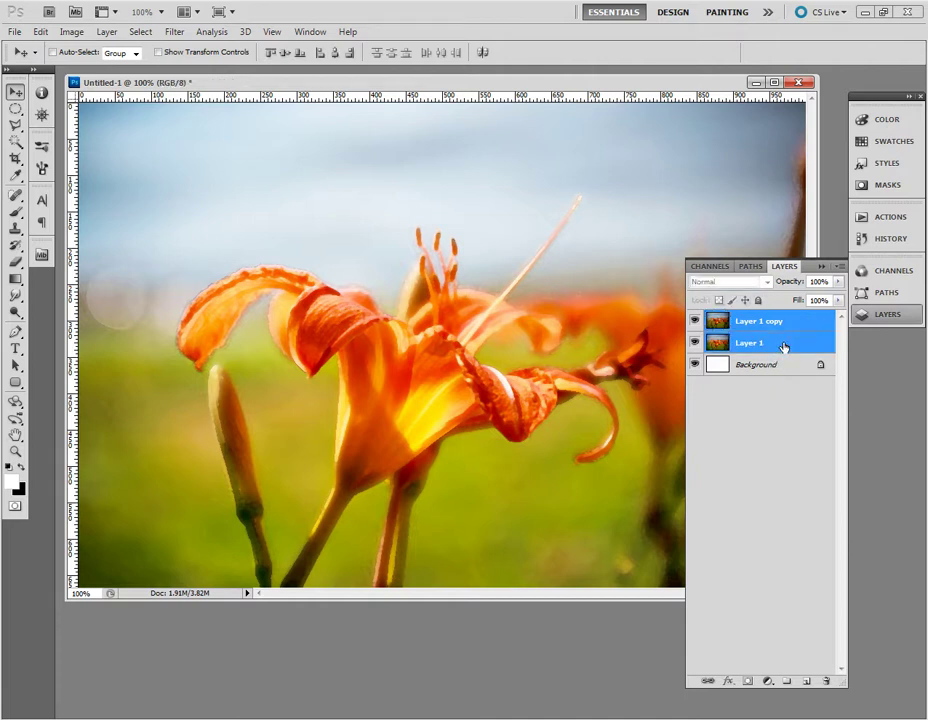
- Merge the two lily layers into Layer 1 copy, then duplicate it as Layer 1 copy 2
left_click(841, 268)
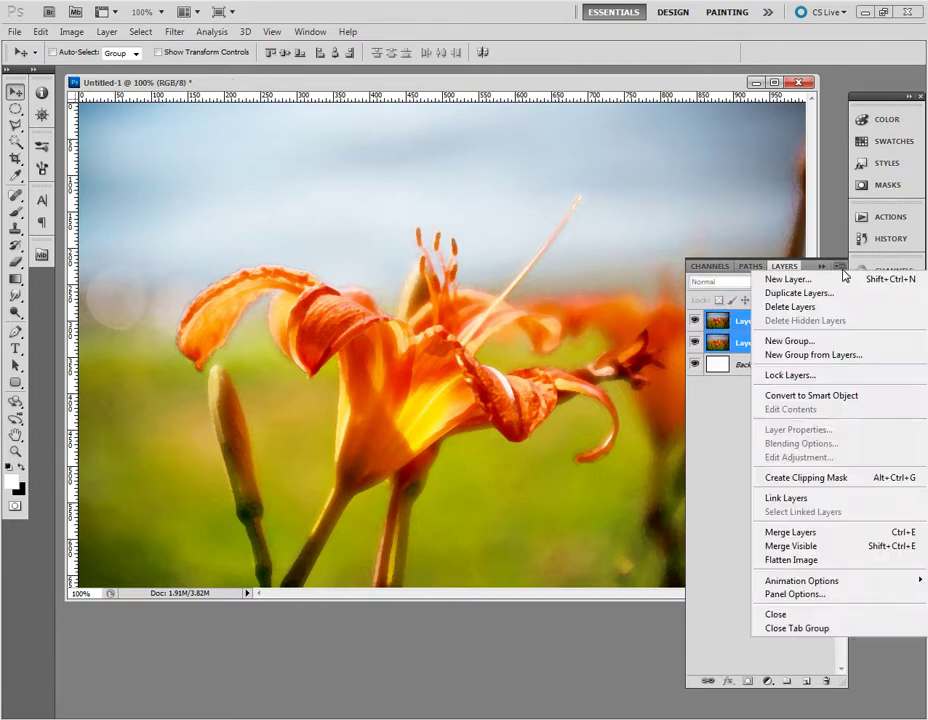
left_click(790, 533)
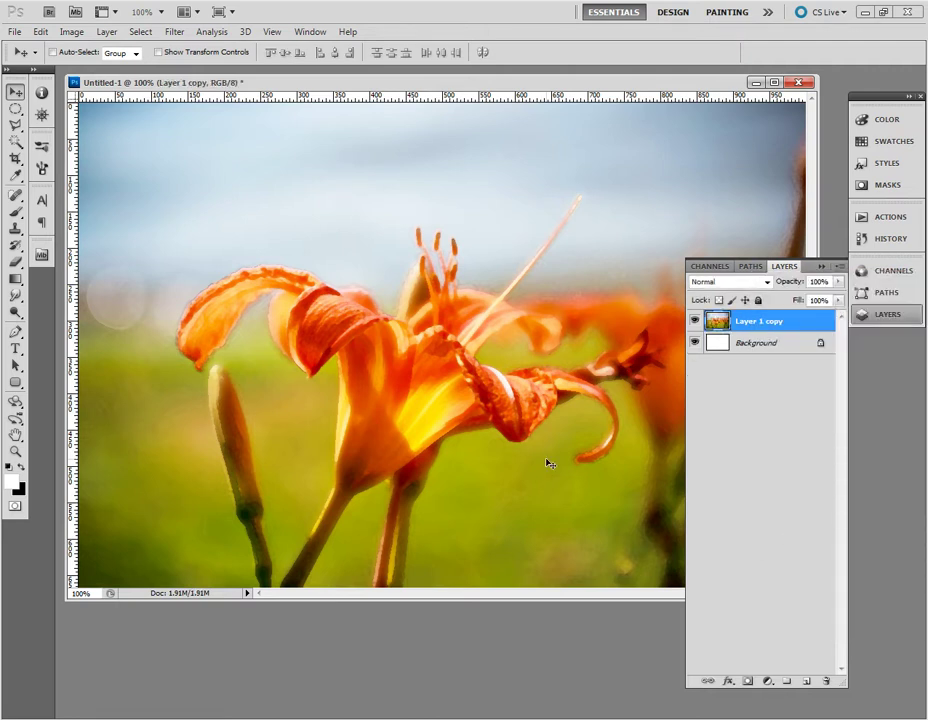
left_click(176, 32)
key("ctrl+j")
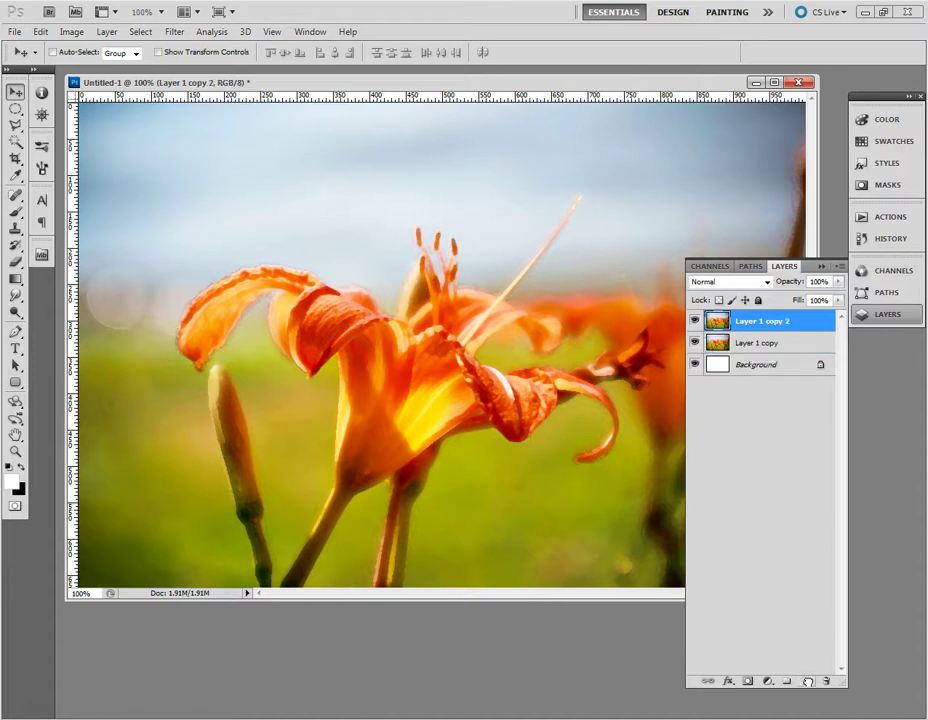
left_click(175, 32)
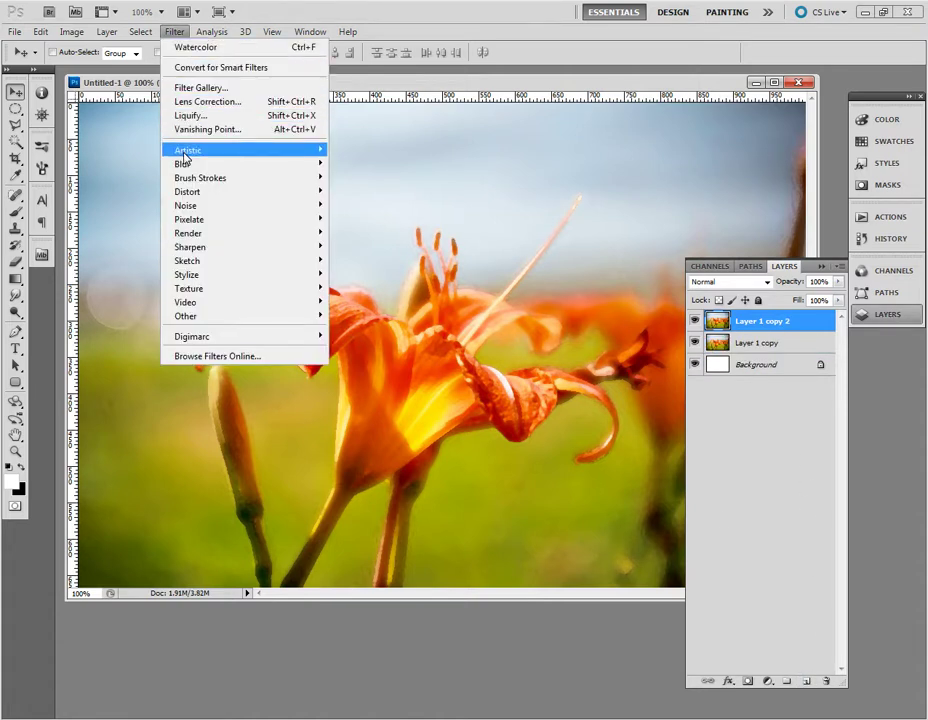
mouse_move(240, 150)
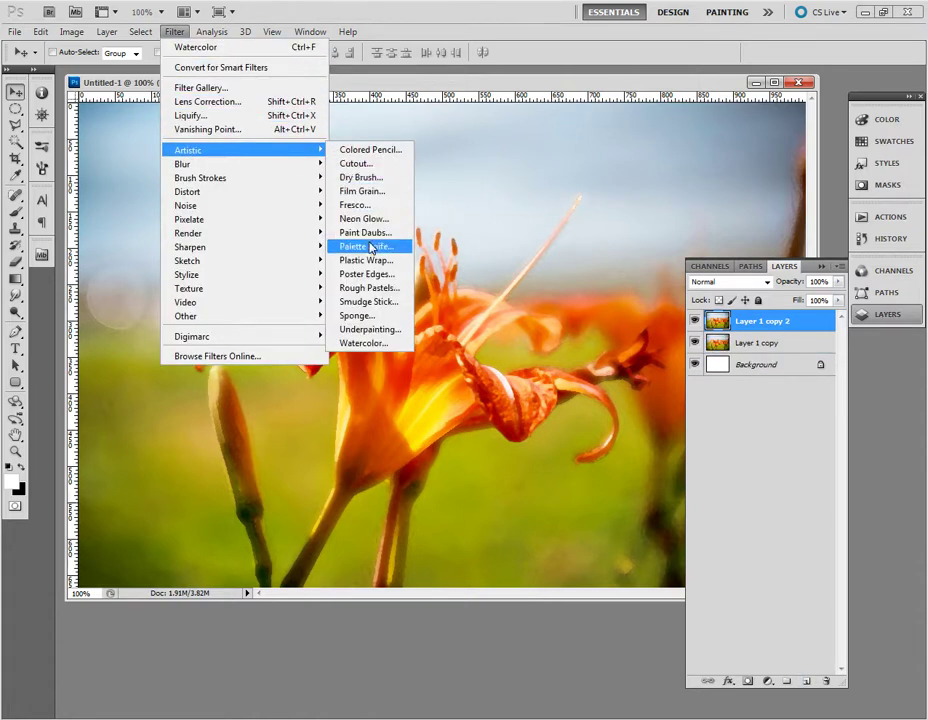
- Apply Cutout to Layer 1 copy 2 with Levels 8, Edge Simplicity 5, Edge Fidelity 2
left_click(368, 177)
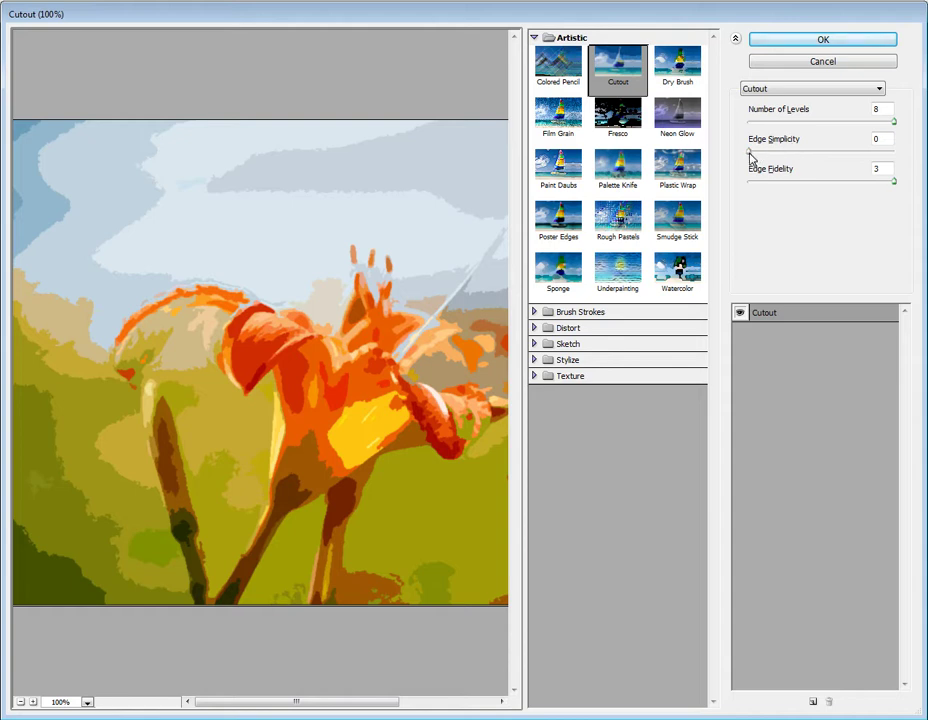
left_click_drag(750, 154, 819, 152)
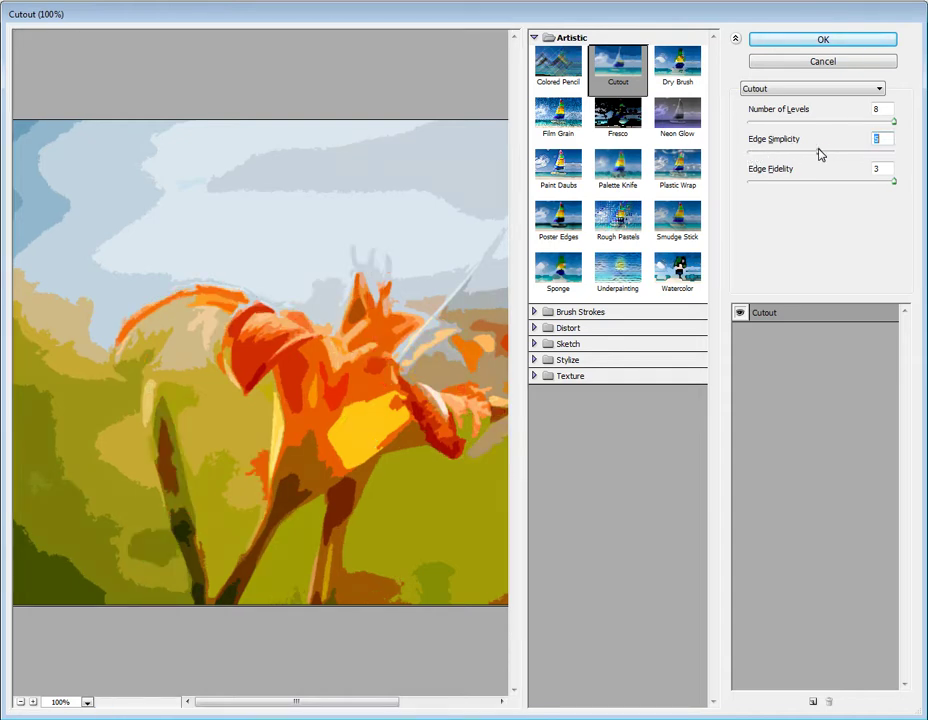
left_click_drag(892, 182, 814, 188)
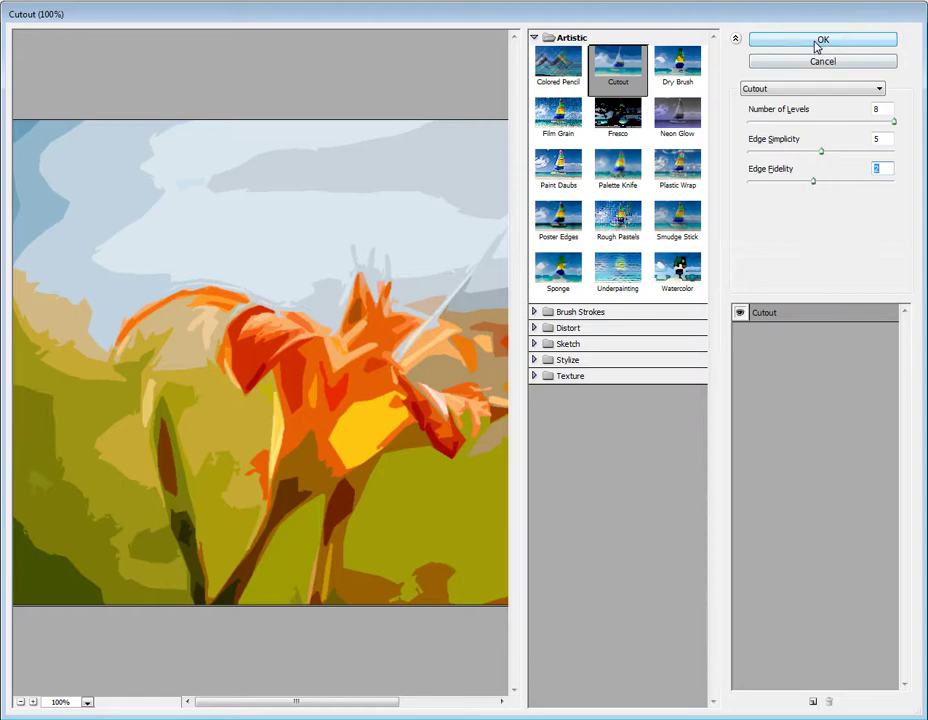
left_click(820, 41)
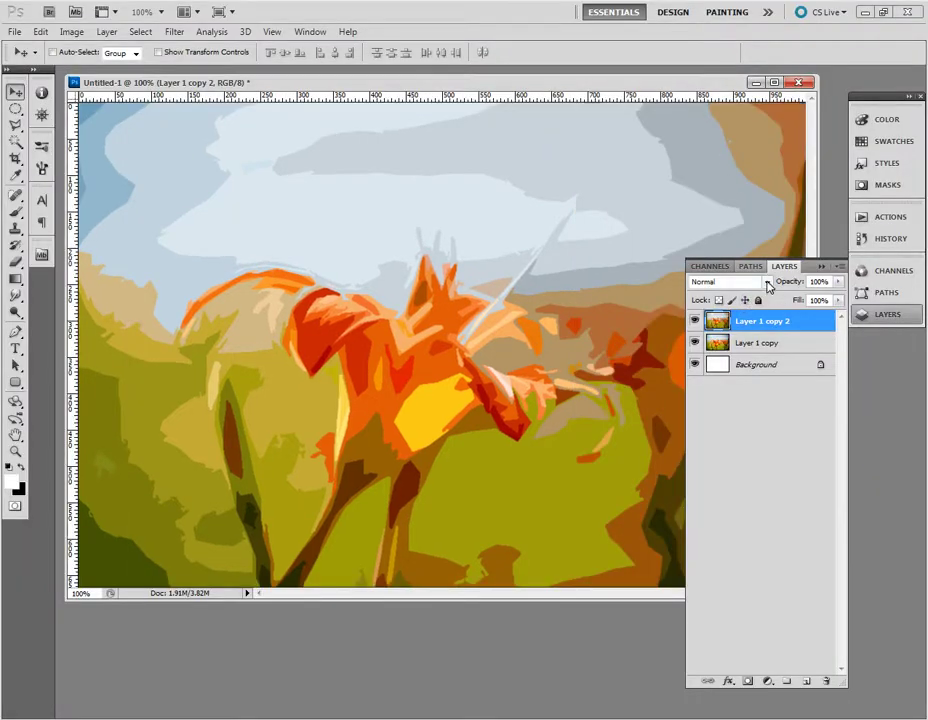
- Preview blend modes on Layer 1 copy 2 and settle on Soft Light
left_click(764, 283)
left_click(725, 330)
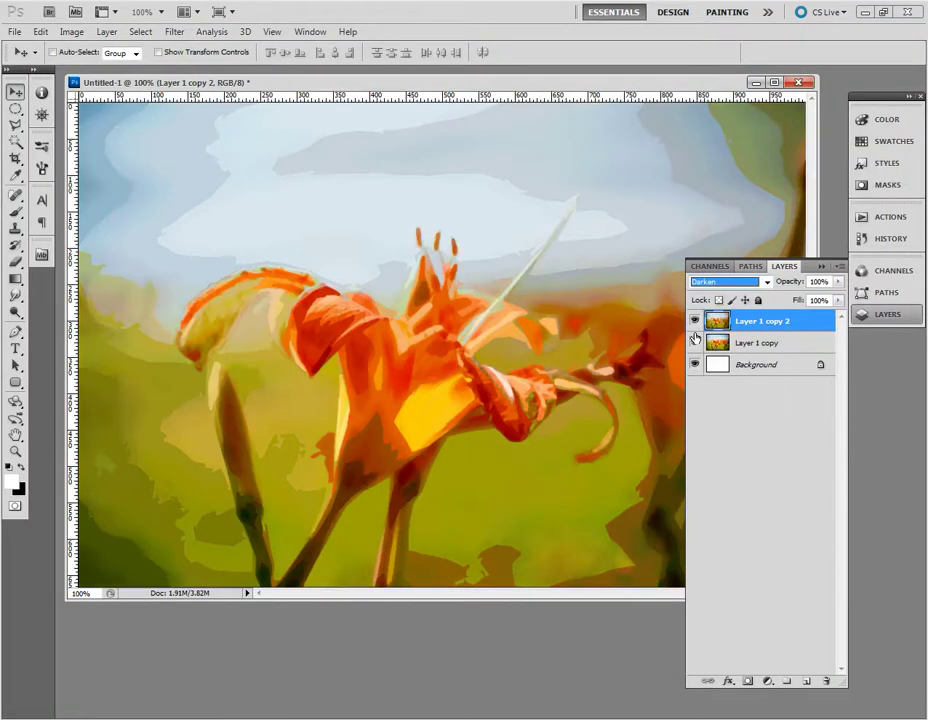
key("Down")
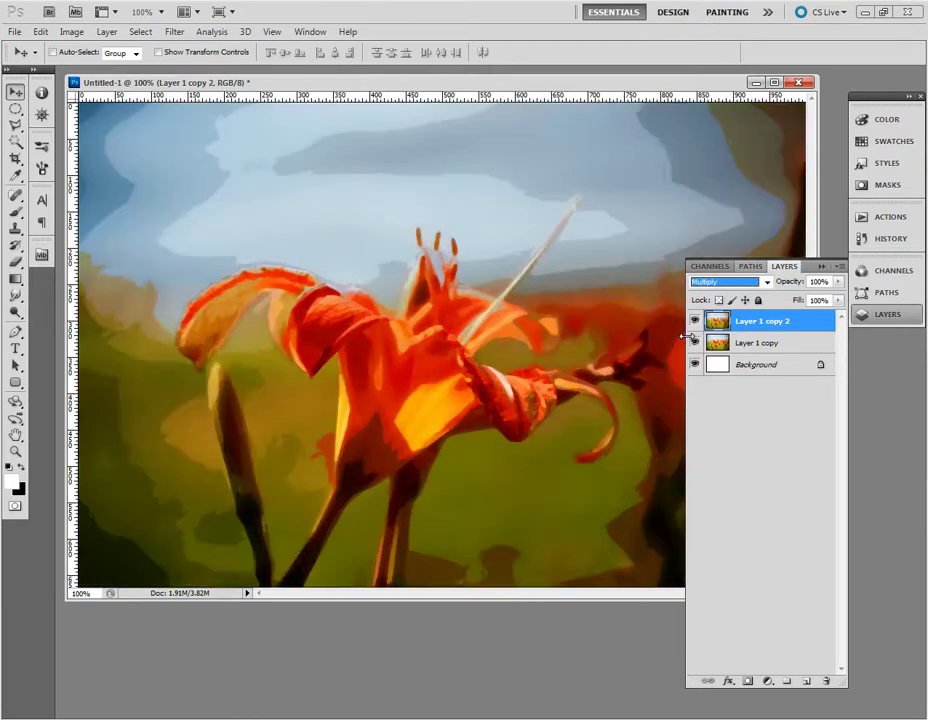
key("Down")
key("Down")
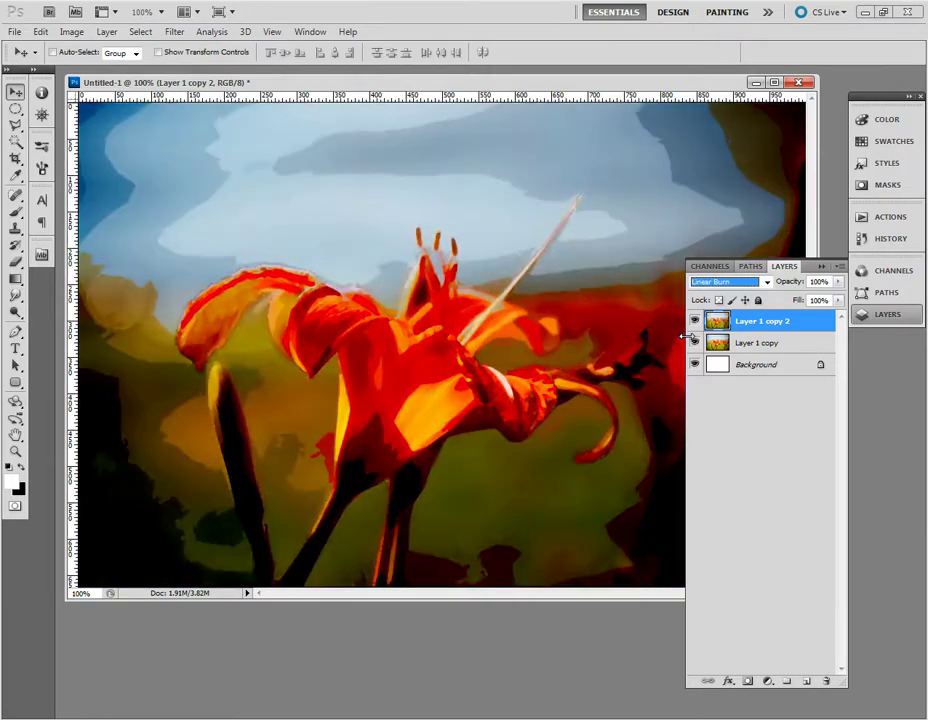
key("Down")
key("Down")
key("Down")
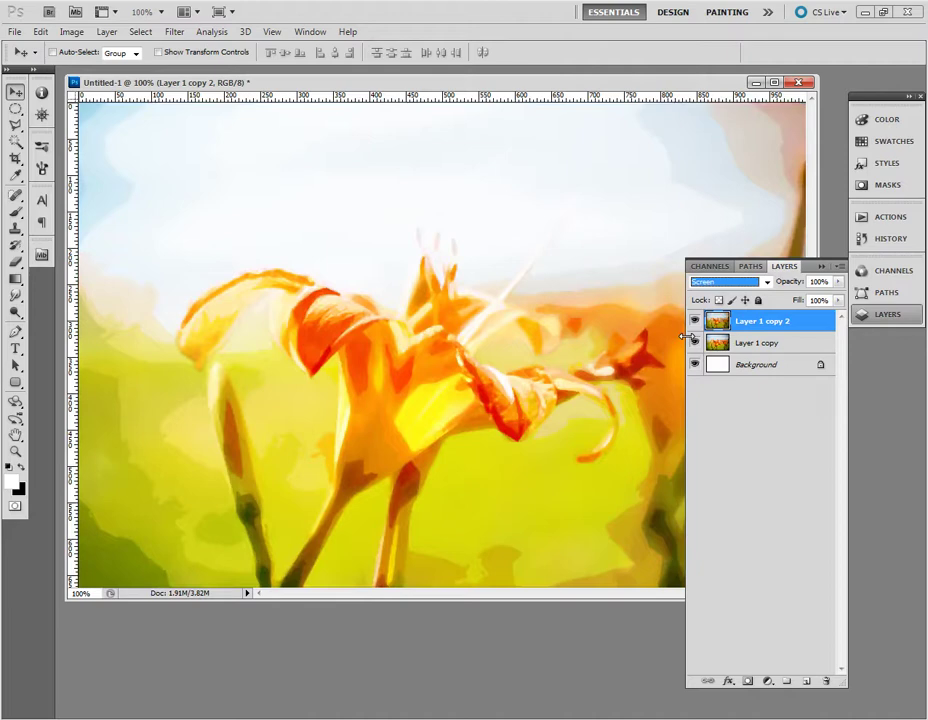
key("Down")
key("Down")
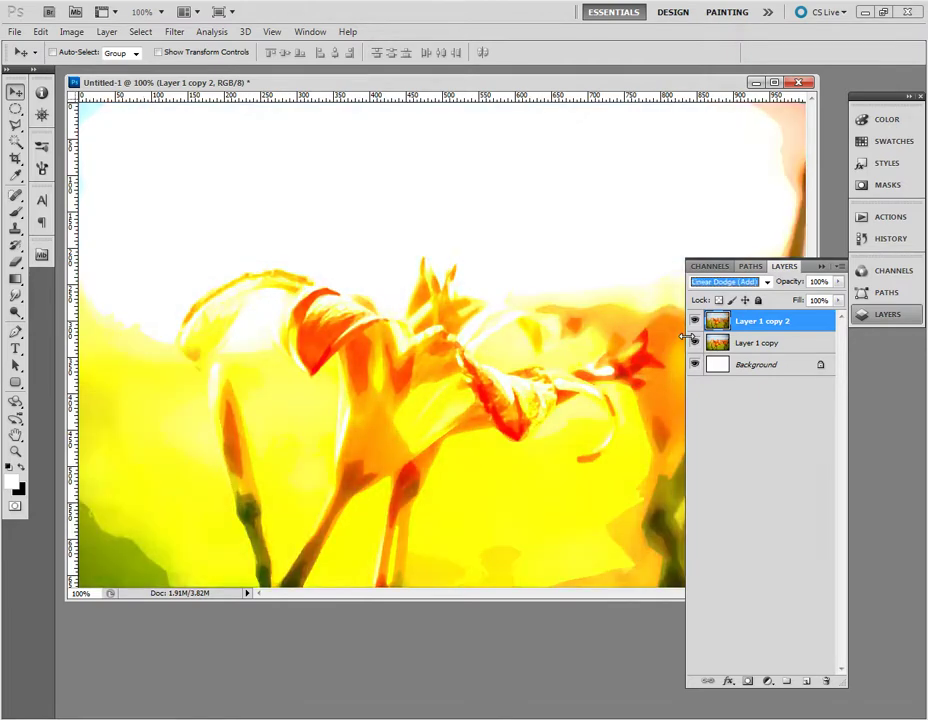
key("Down")
key("Down")
key("Down")
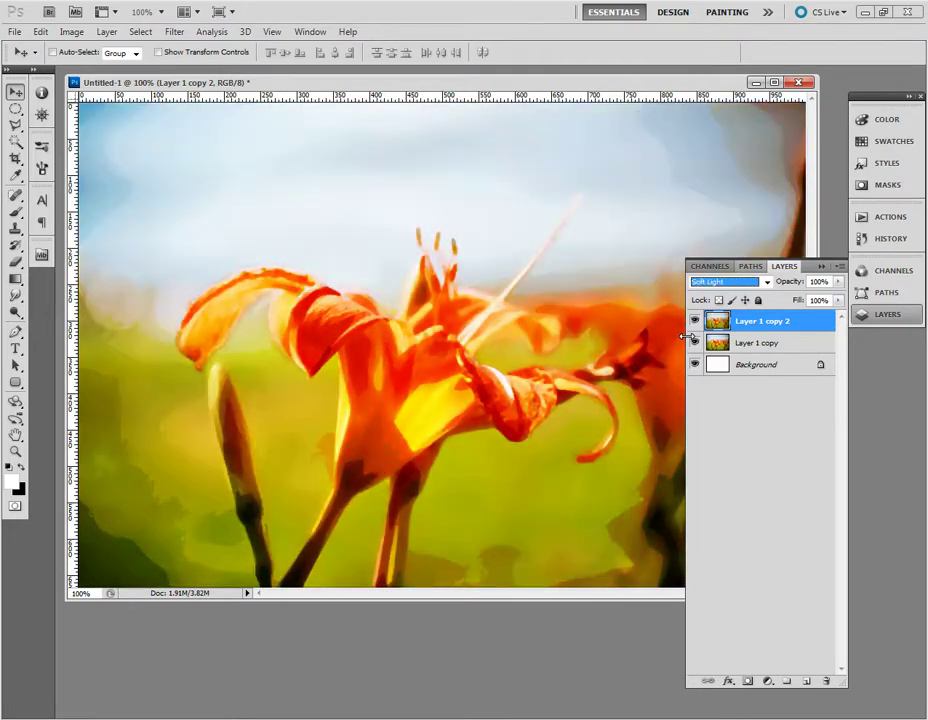
key("Down")
key("Down")
key("Down")
key("Down")
key("Down")
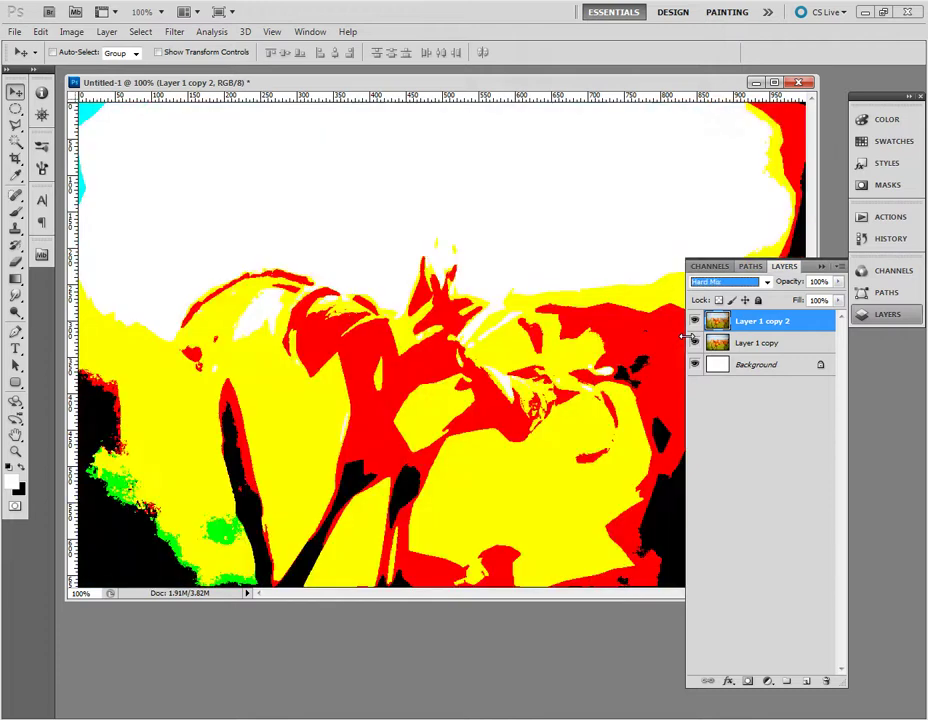
key("Up")
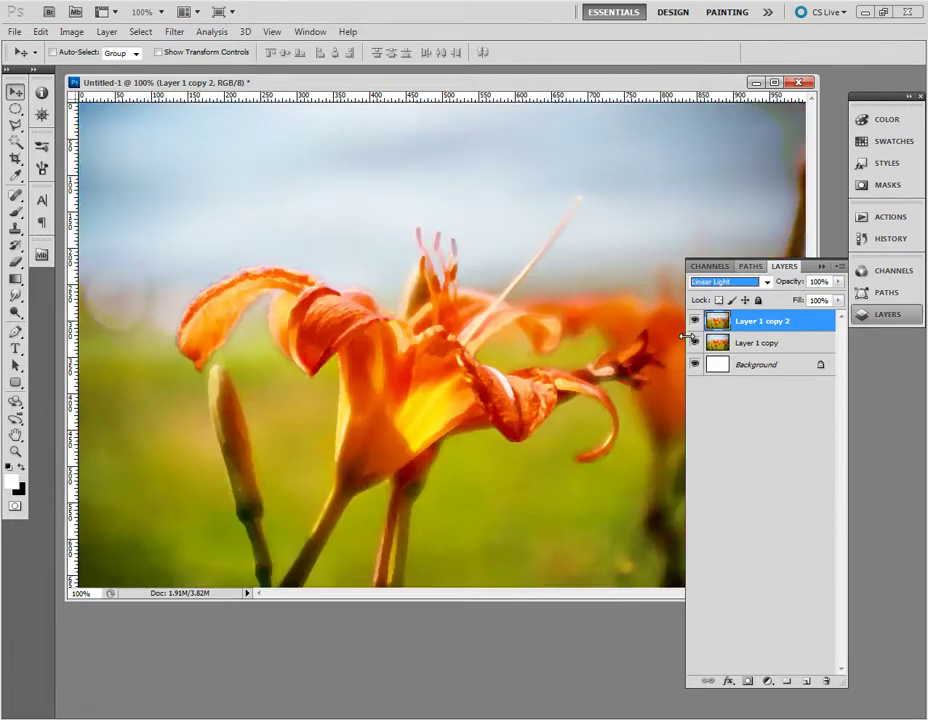
key("Up")
key("Up")
key("Up")
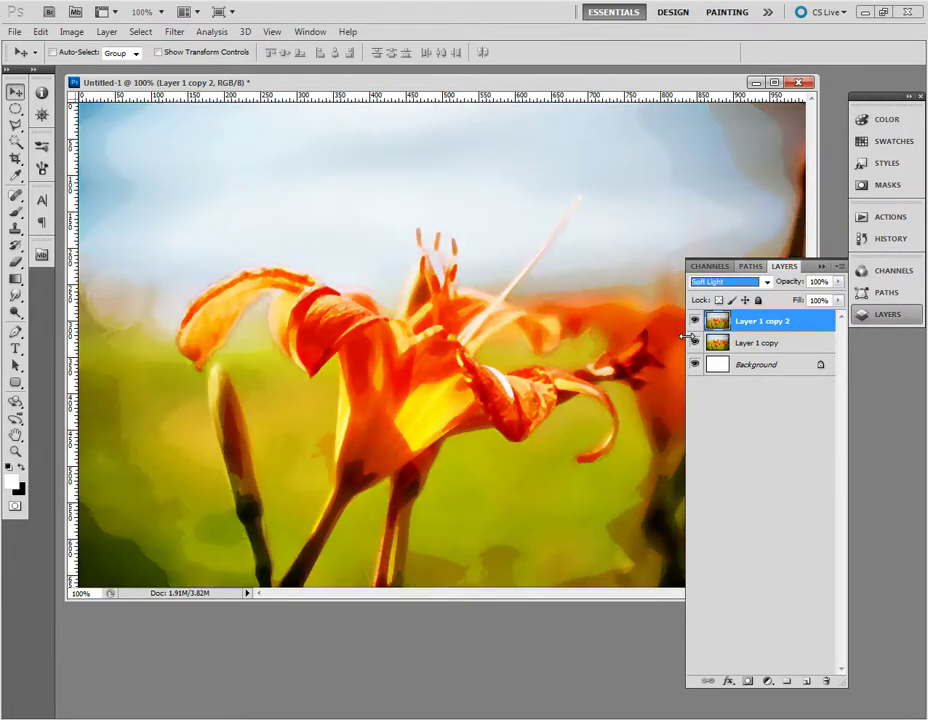
- Lower Layer 1 copy 2's opacity to 39% and select the layer below
left_click(838, 281)
left_click_drag(838, 300, 793, 300)
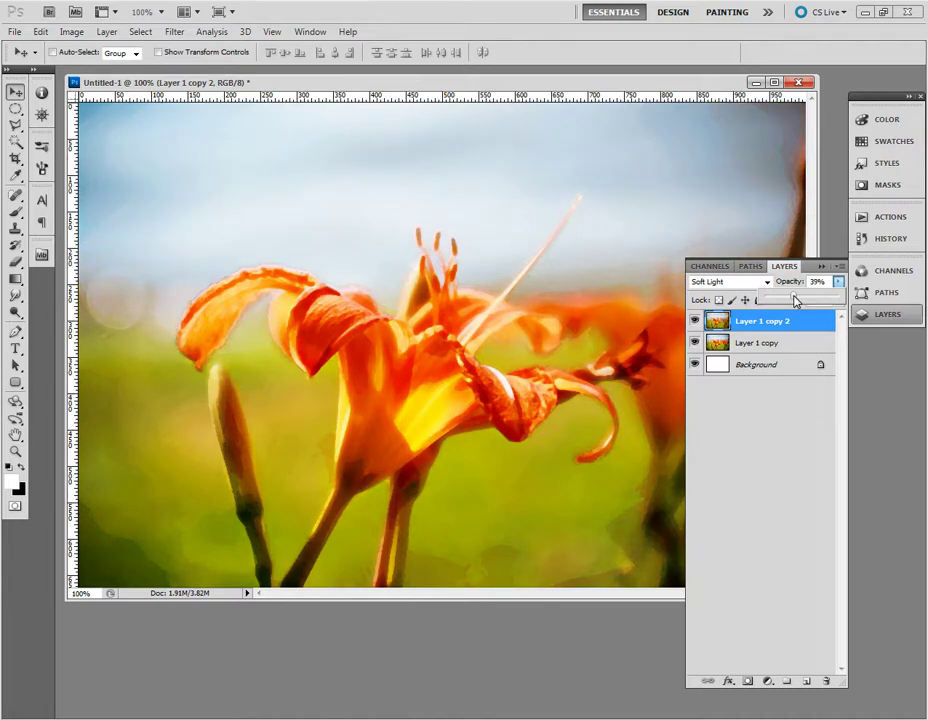
left_click(752, 366)
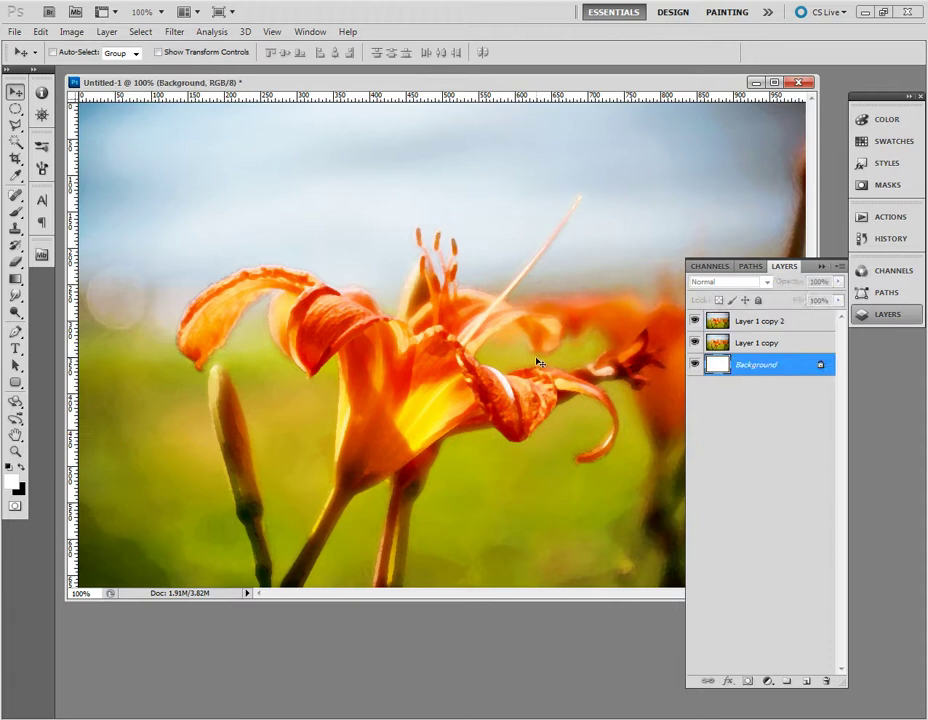
- Select Layer 1 copy and Layer 1 copy 2 and merge them into one layer
left_click(763, 343)
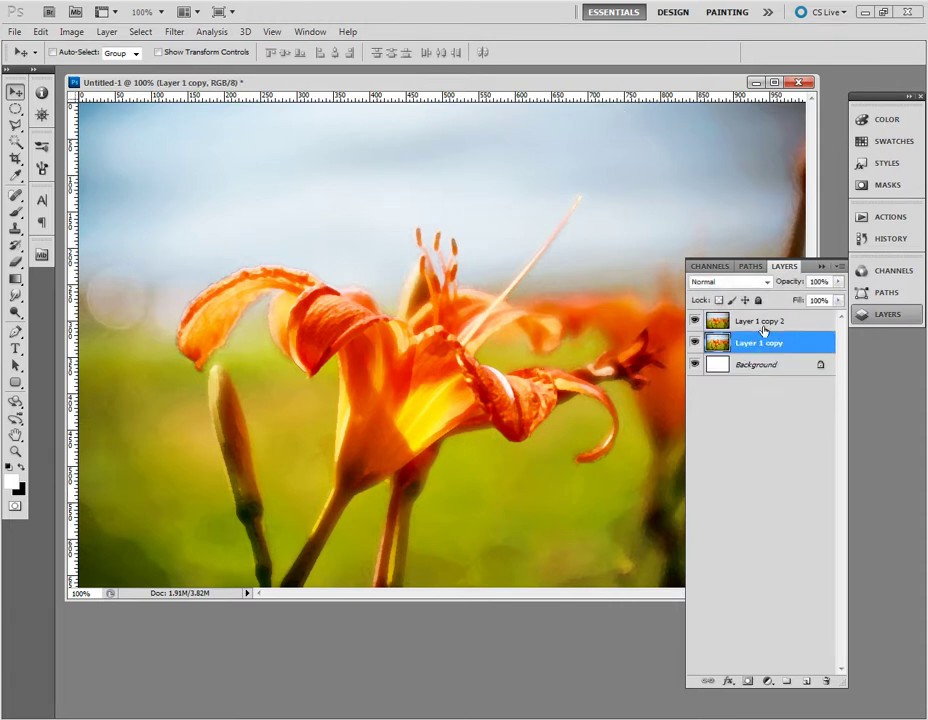
left_click(842, 267)
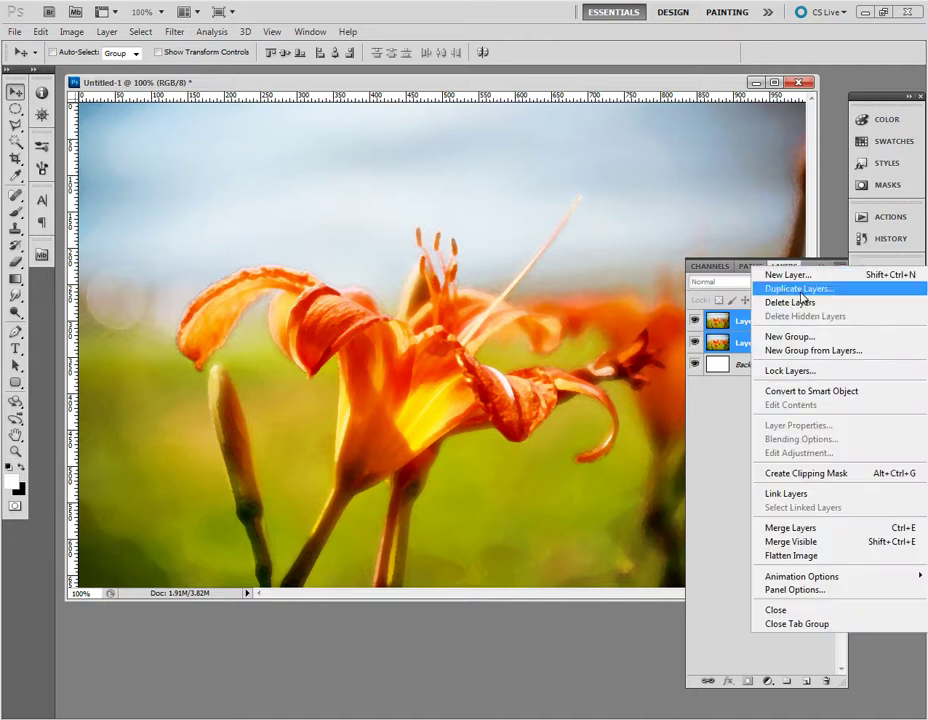
left_click(804, 528)
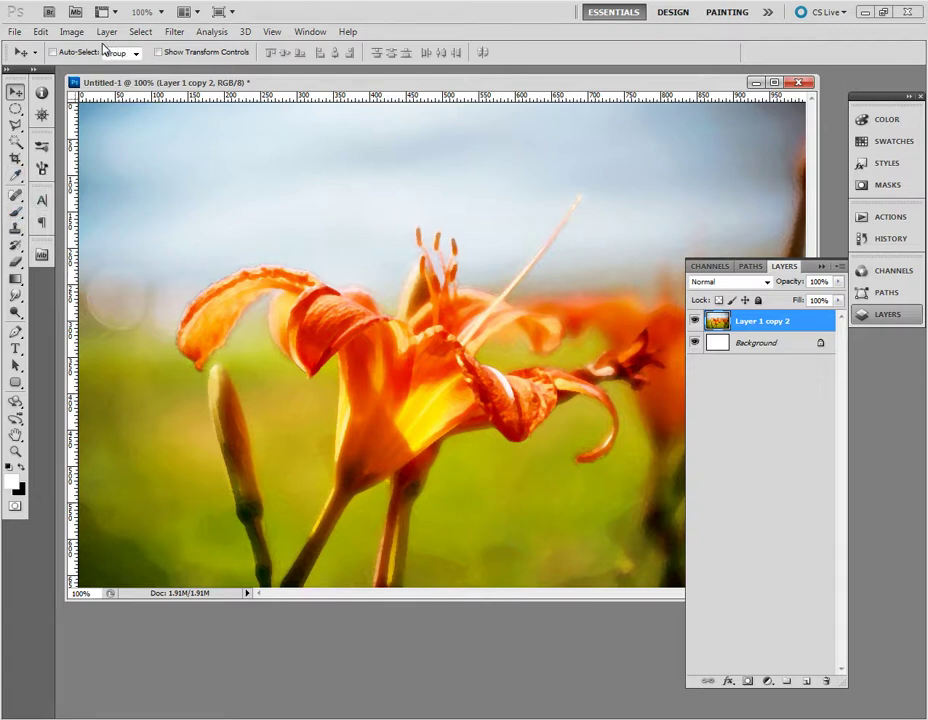
- With the Smudge tool at 50%, smear the upper-left and central petal edges
left_click(14, 296)
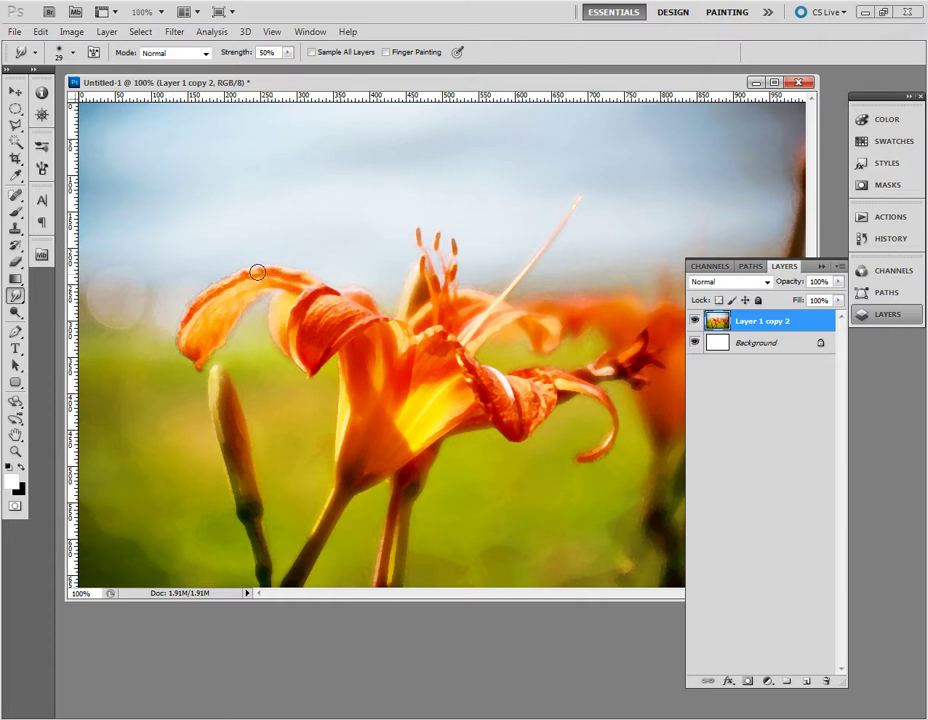
left_click_drag(241, 274, 186, 333)
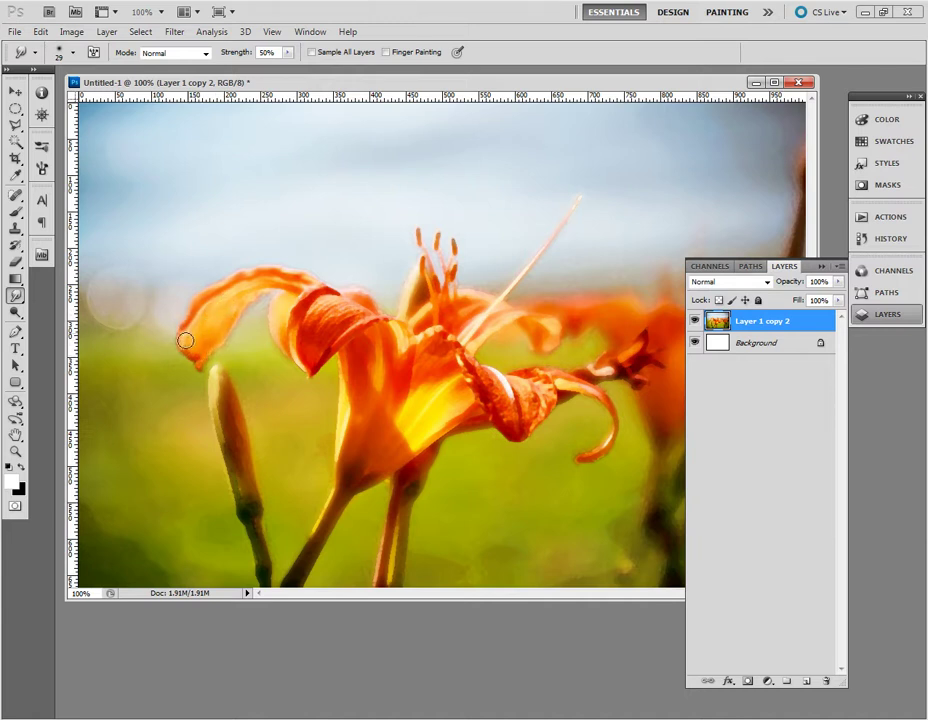
left_click_drag(270, 286, 228, 304)
mouse_move(302, 311)
left_mouse_down()
mouse_move(303, 361)
mouse_move(342, 329)
mouse_move(344, 292)
left_mouse_up()
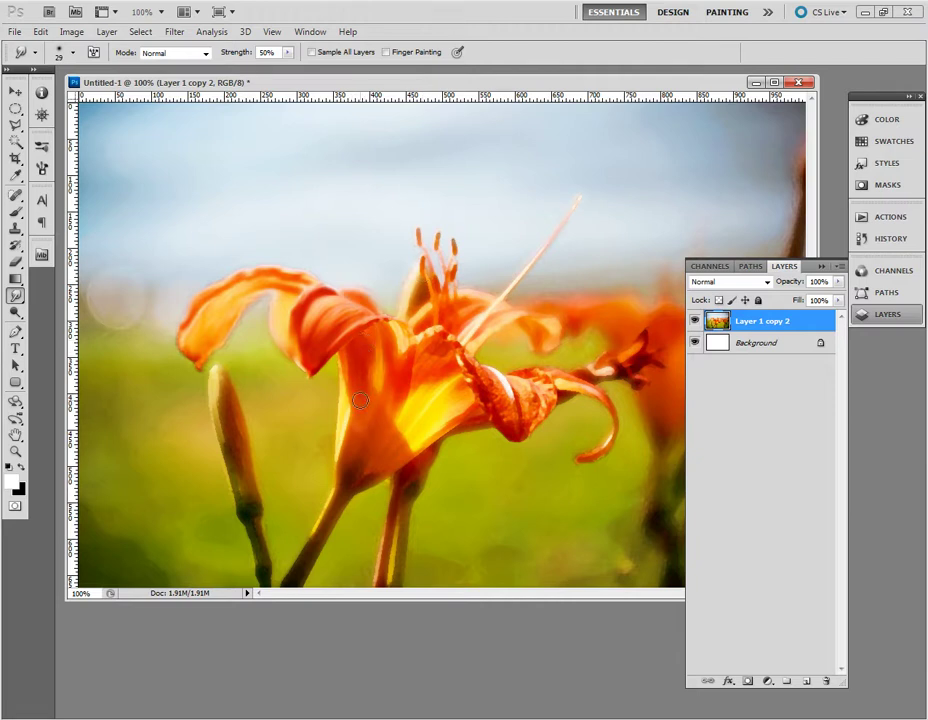
left_click_drag(355, 462, 339, 392)
left_click_drag(348, 488, 372, 405)
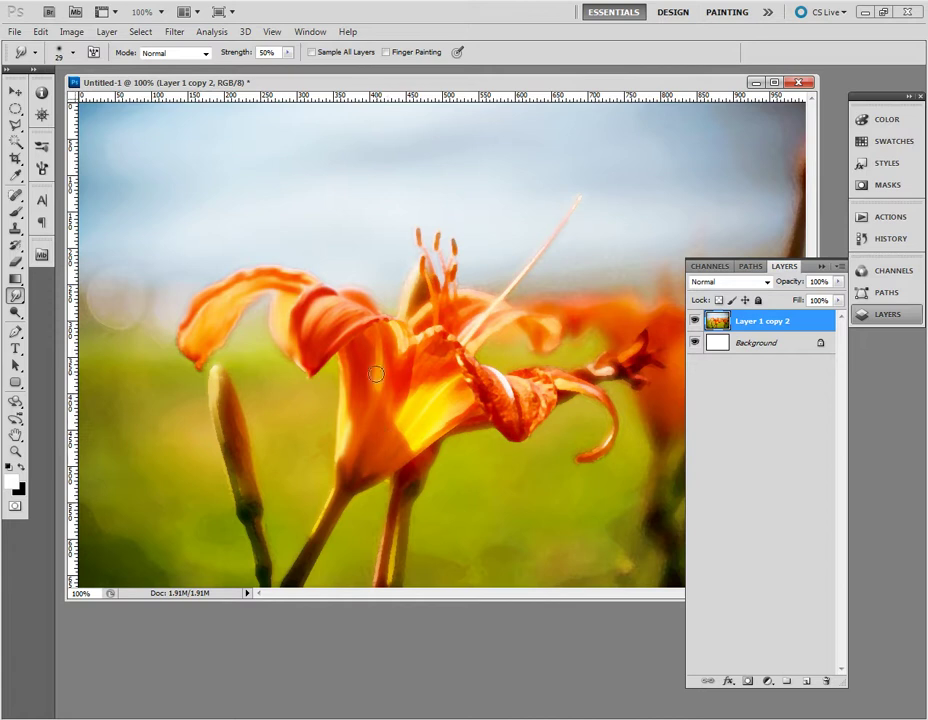
- Smudge the central petal, lily centre, curled right petal and the nearby dark stem
left_click_drag(389, 327, 382, 413)
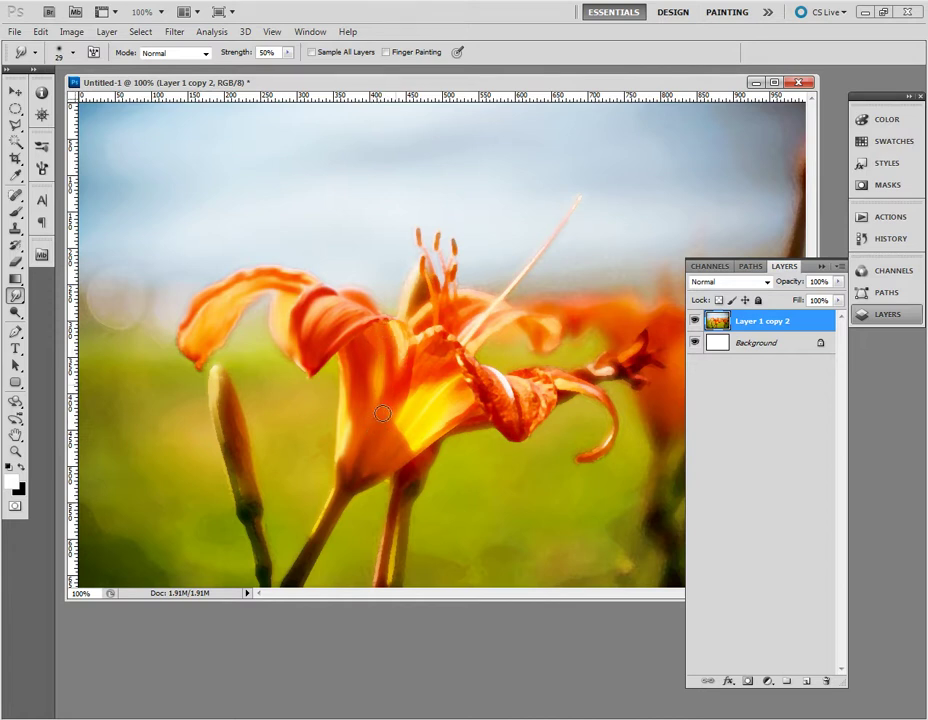
left_click_drag(388, 330, 435, 350)
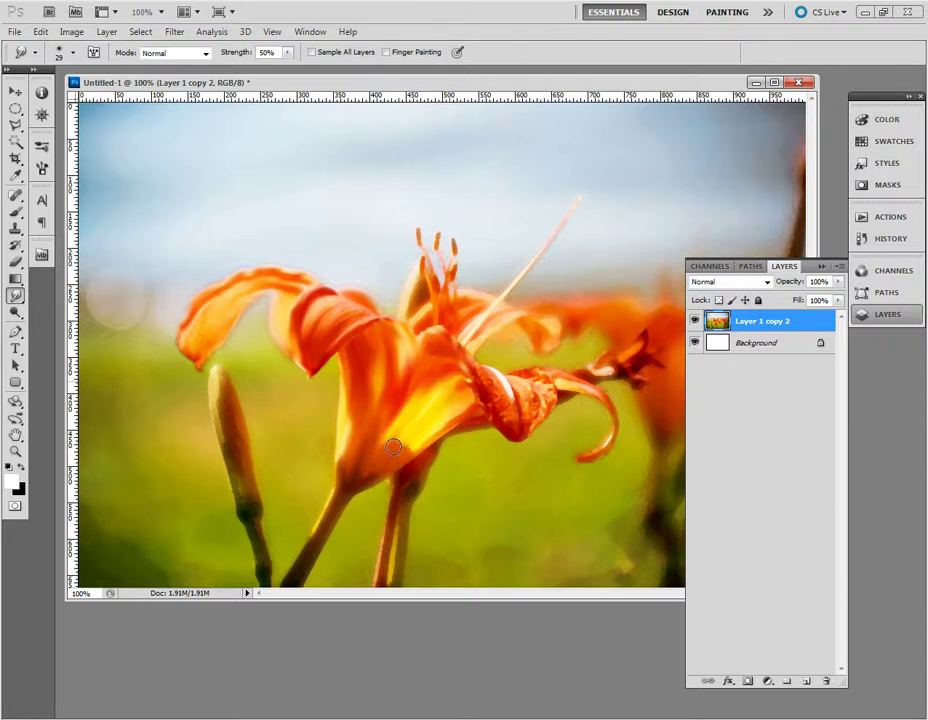
left_click_drag(442, 414, 414, 451)
mouse_move(518, 382)
left_mouse_down()
mouse_move(505, 391)
mouse_move(530, 388)
left_mouse_up()
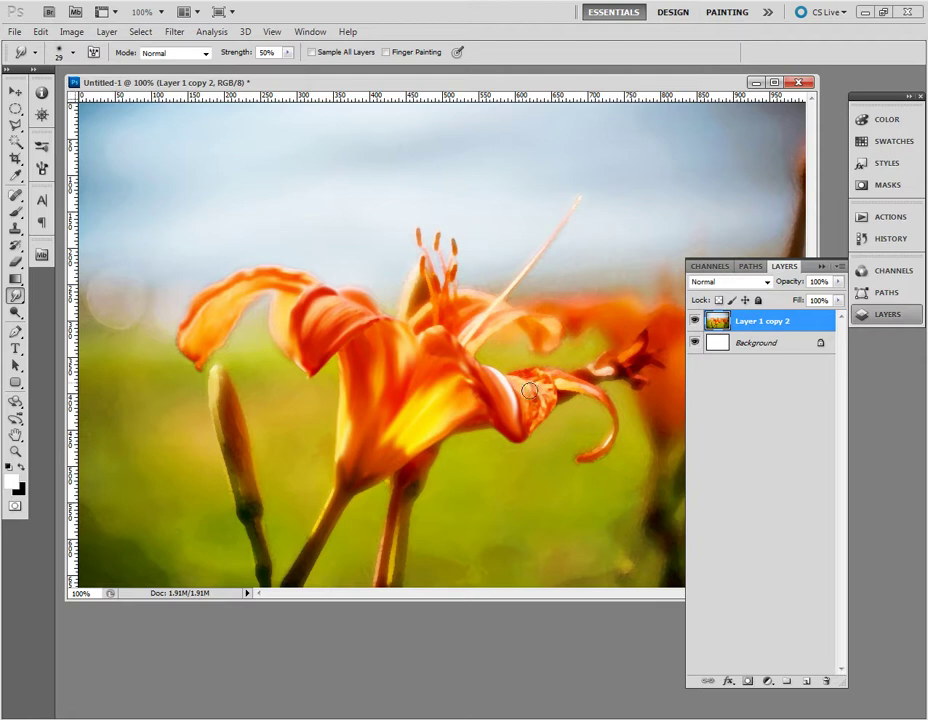
mouse_move(530, 388)
left_mouse_down()
mouse_move(544, 385)
mouse_move(548, 400)
mouse_move(593, 394)
mouse_move(620, 441)
left_mouse_up()
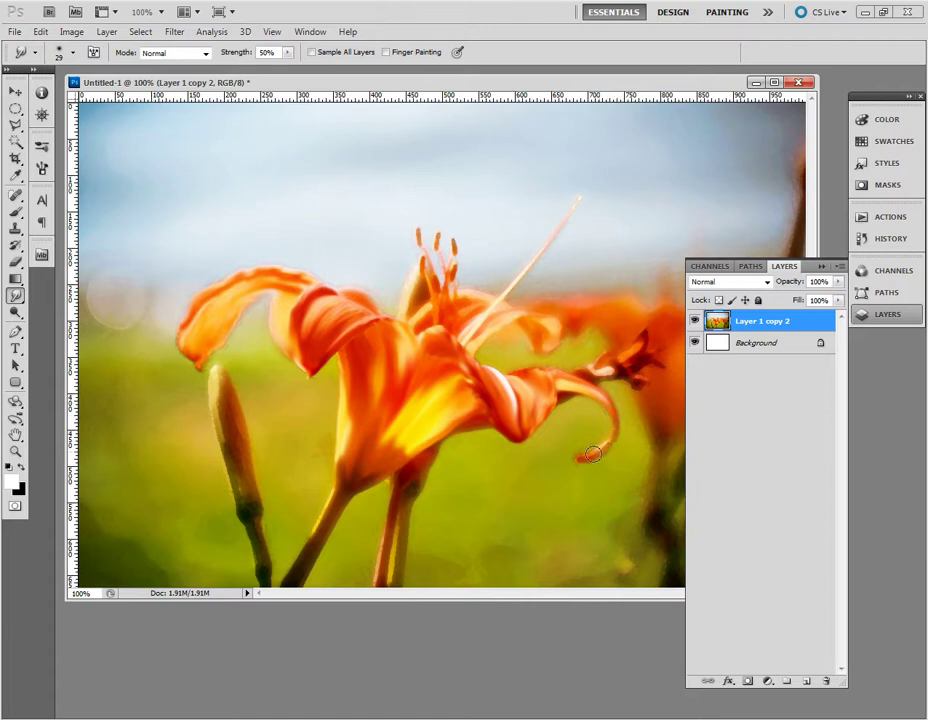
mouse_move(648, 334)
left_mouse_down()
mouse_move(627, 371)
mouse_move(565, 393)
left_mouse_up()
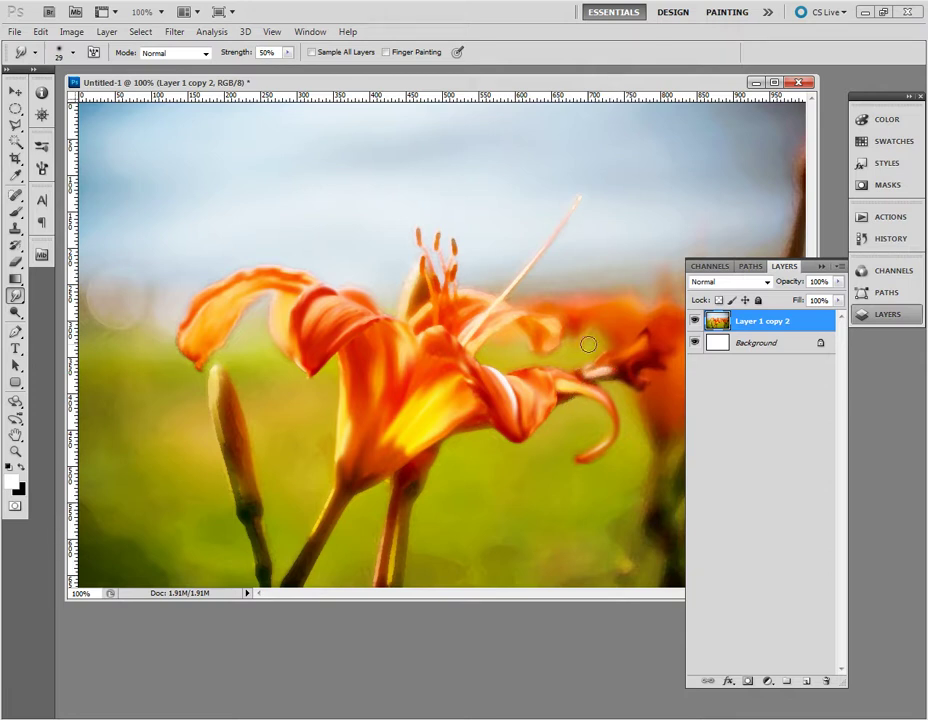
- Smear the long stamen, its neighbouring petal, the left bud and its stem
mouse_move(460, 340)
left_mouse_down()
mouse_move(566, 209)
mouse_move(582, 157)
left_mouse_up()
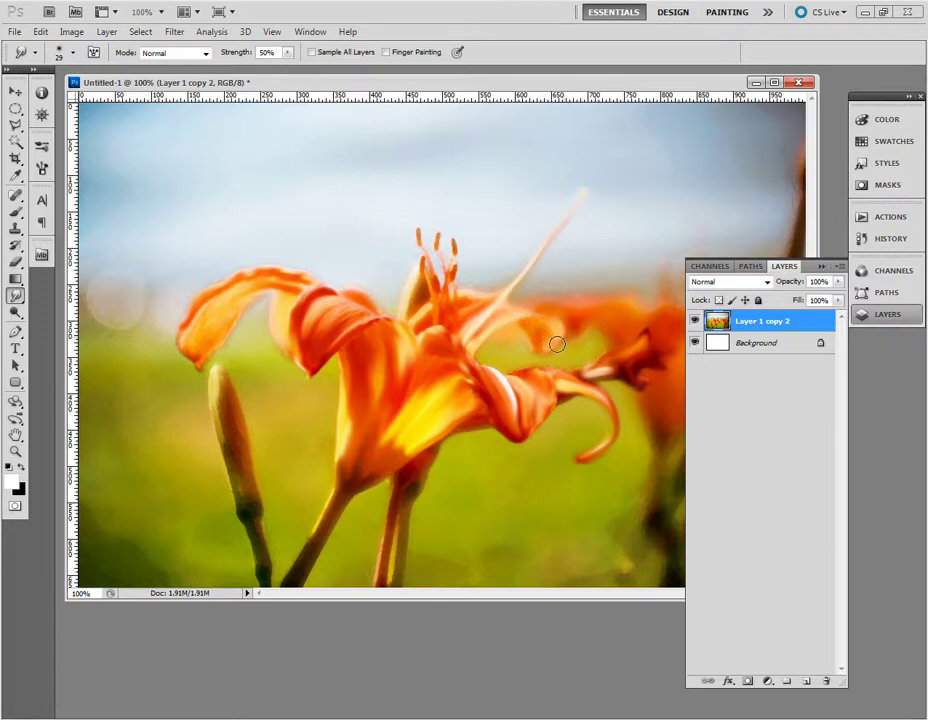
mouse_move(472, 321)
left_mouse_down()
mouse_move(476, 301)
mouse_move(404, 306)
left_mouse_up()
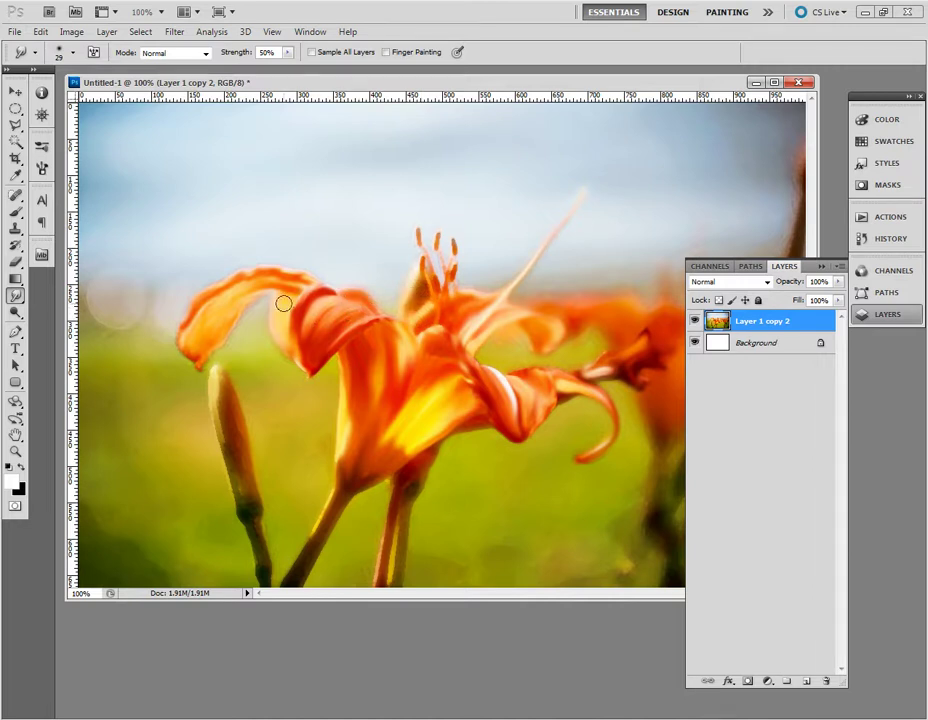
mouse_move(259, 472)
left_mouse_down()
mouse_move(219, 436)
mouse_move(216, 400)
left_mouse_up()
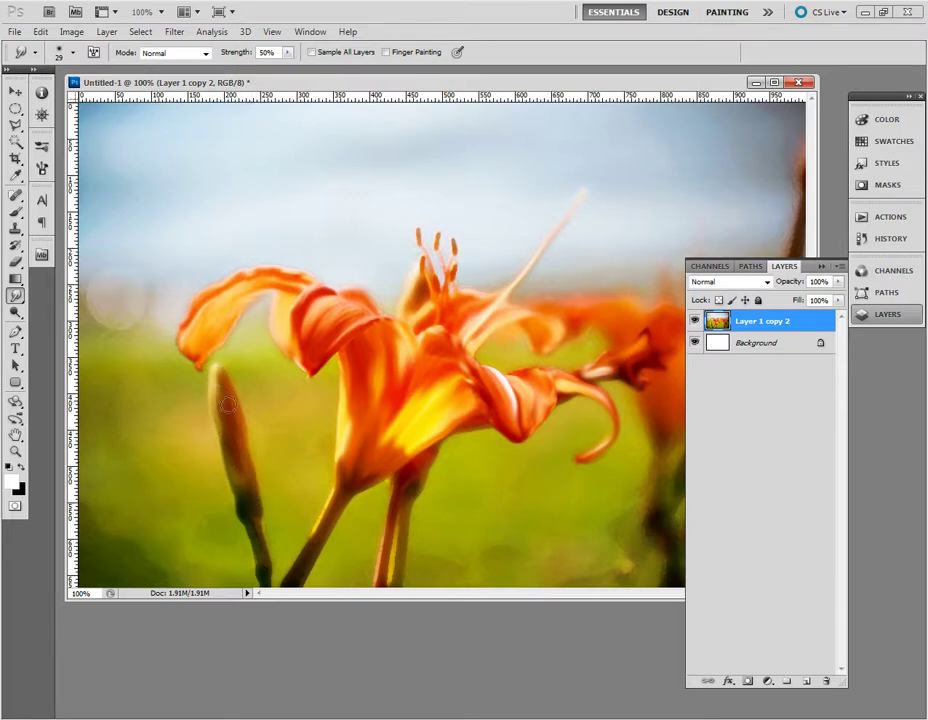
mouse_move(252, 469)
left_mouse_down()
mouse_move(237, 501)
mouse_move(265, 572)
left_mouse_up()
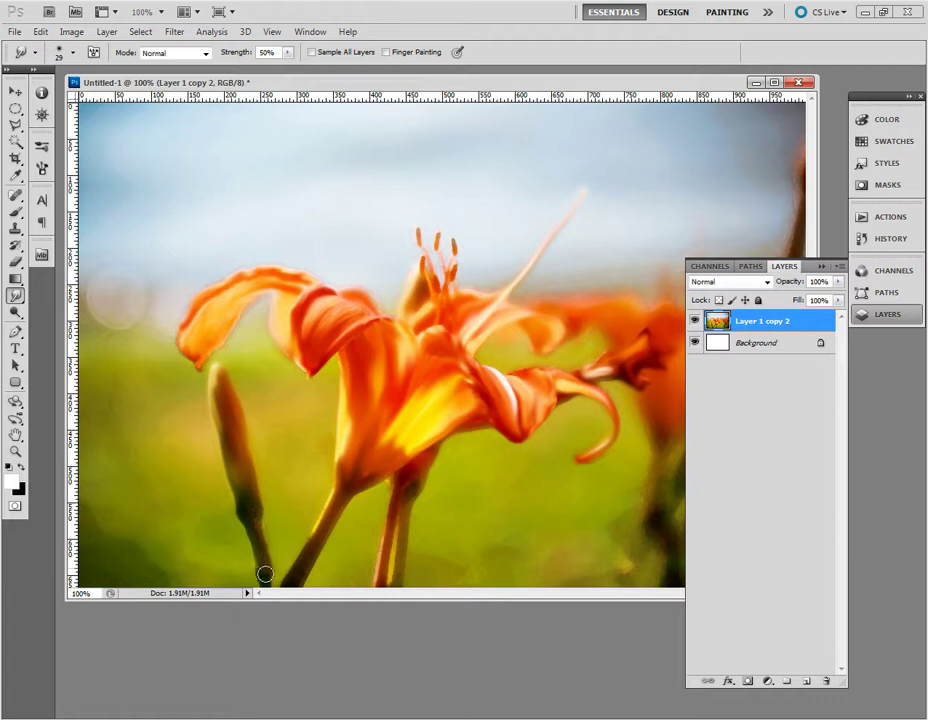
left_click_drag(342, 497, 294, 574)
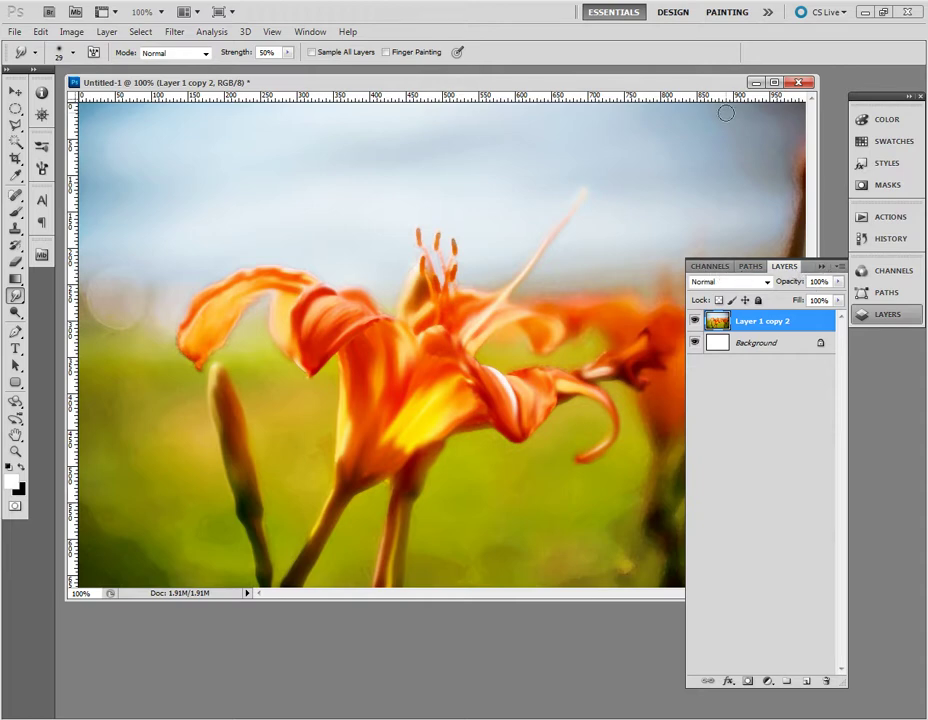
left_click_drag(445, 82, 310, 112)
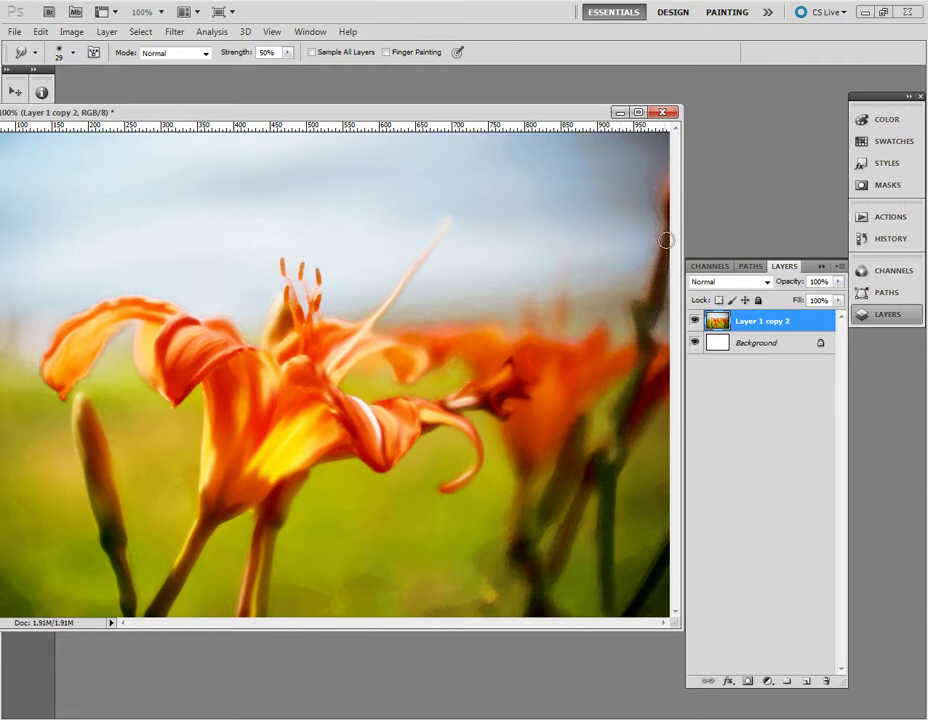
- Smudge the dark right-edge stem and the blurred right flower's petals into streaks
left_click_drag(664, 210, 644, 304)
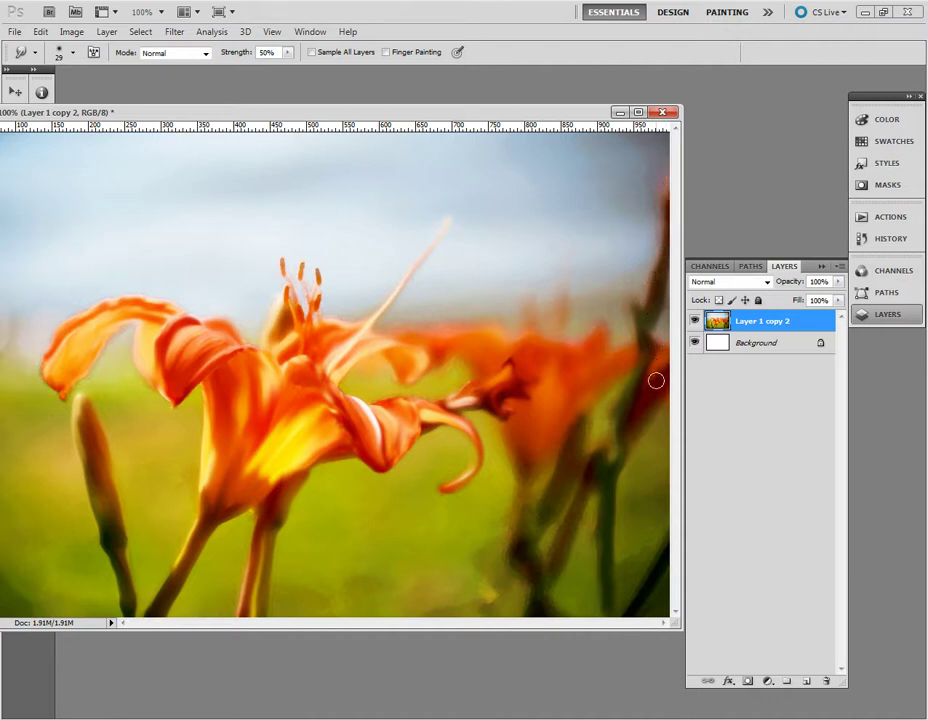
mouse_move(588, 473)
left_mouse_down()
mouse_move(559, 534)
mouse_move(549, 578)
mouse_move(555, 617)
mouse_move(529, 590)
mouse_move(520, 466)
mouse_move(523, 539)
mouse_move(565, 458)
mouse_move(538, 526)
mouse_move(574, 422)
mouse_move(564, 489)
mouse_move(574, 319)
mouse_move(534, 474)
mouse_move(595, 398)
left_mouse_up()
mouse_move(604, 332)
left_mouse_down()
mouse_move(522, 394)
mouse_move(516, 422)
mouse_move(554, 399)
mouse_move(548, 337)
left_mouse_up()
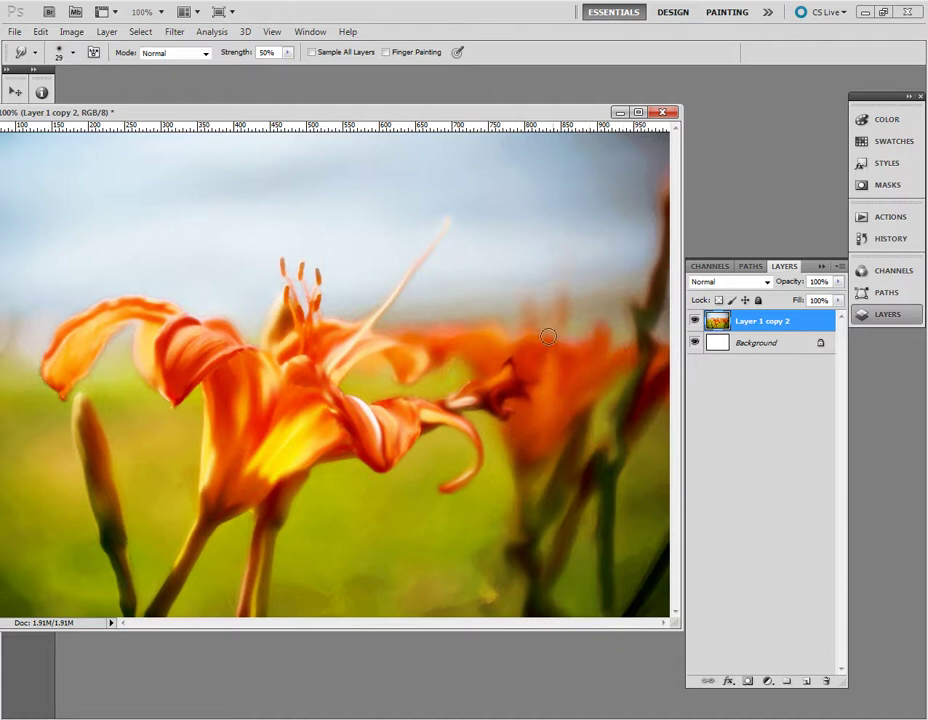
left_click_drag(493, 360, 476, 329)
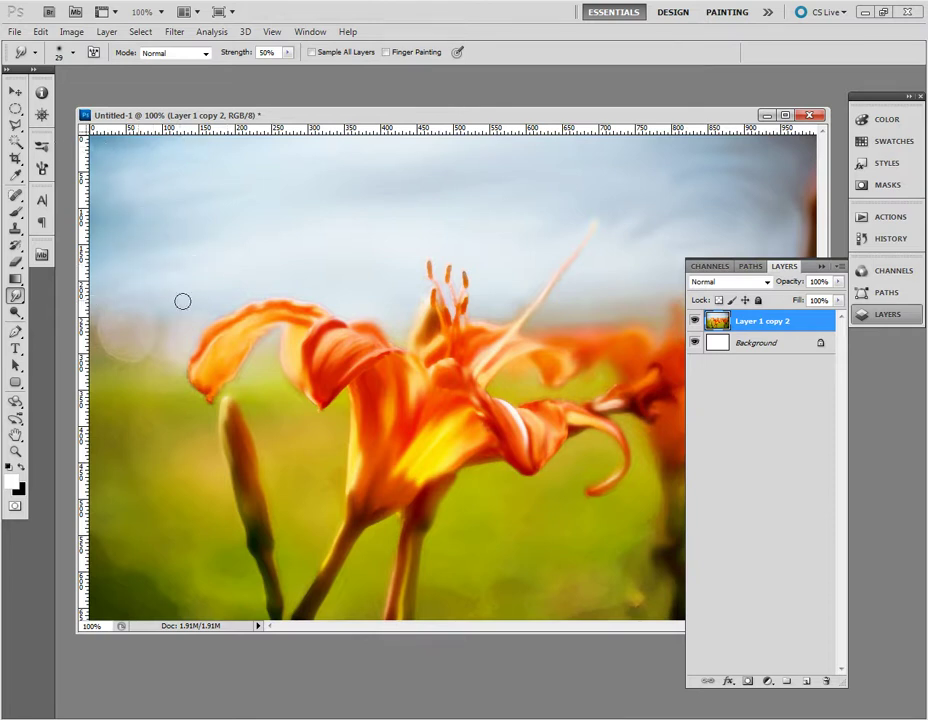
- Smudge the pale blurry patch left of the lily, then shift the document window left
mouse_move(155, 330)
left_mouse_down()
mouse_move(99, 348)
mouse_move(108, 311)
mouse_move(118, 352)
mouse_move(150, 333)
mouse_move(80, 368)
left_mouse_up()
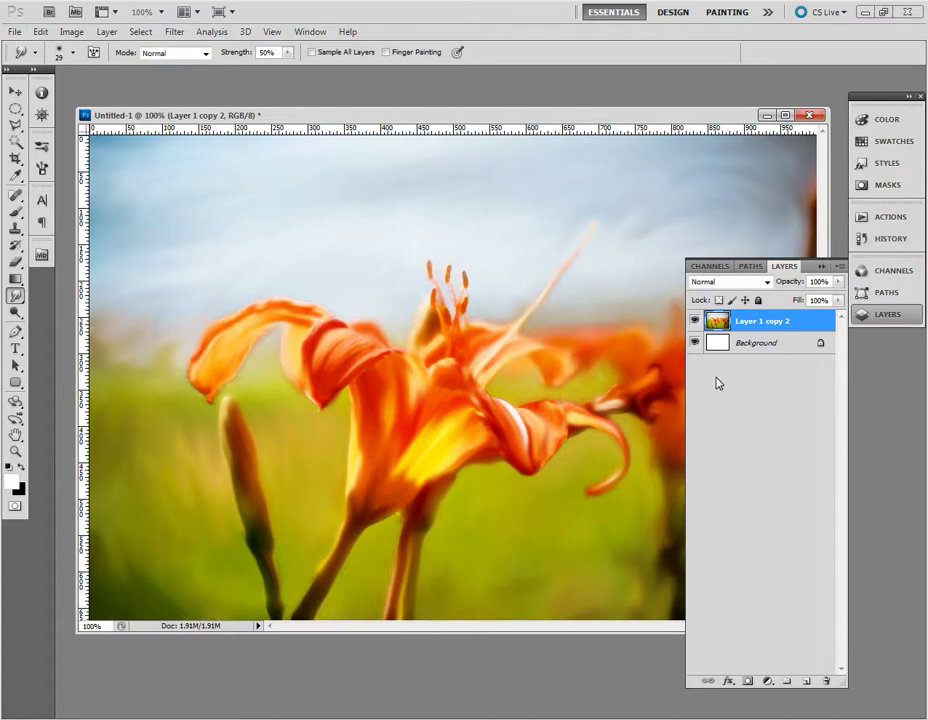
left_click_drag(570, 120, 402, 116)
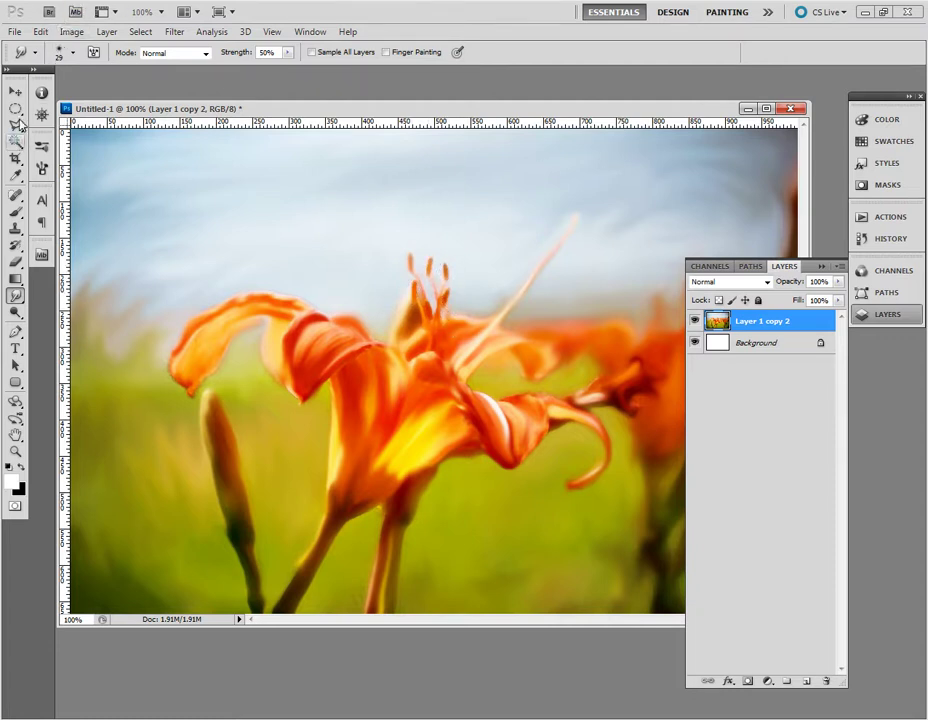
- Shrink the Smudge brush from 29 to 10 px, then switch to the Move tool
left_click(35, 52)
left_click(59, 53)
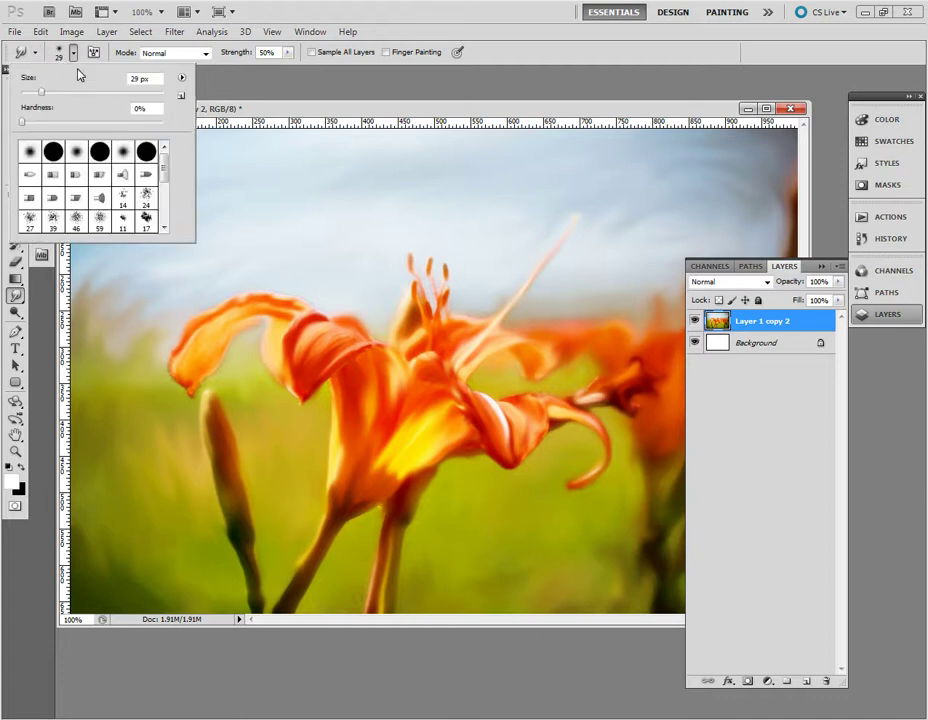
left_click_drag(42, 95, 28, 93)
key("Return")
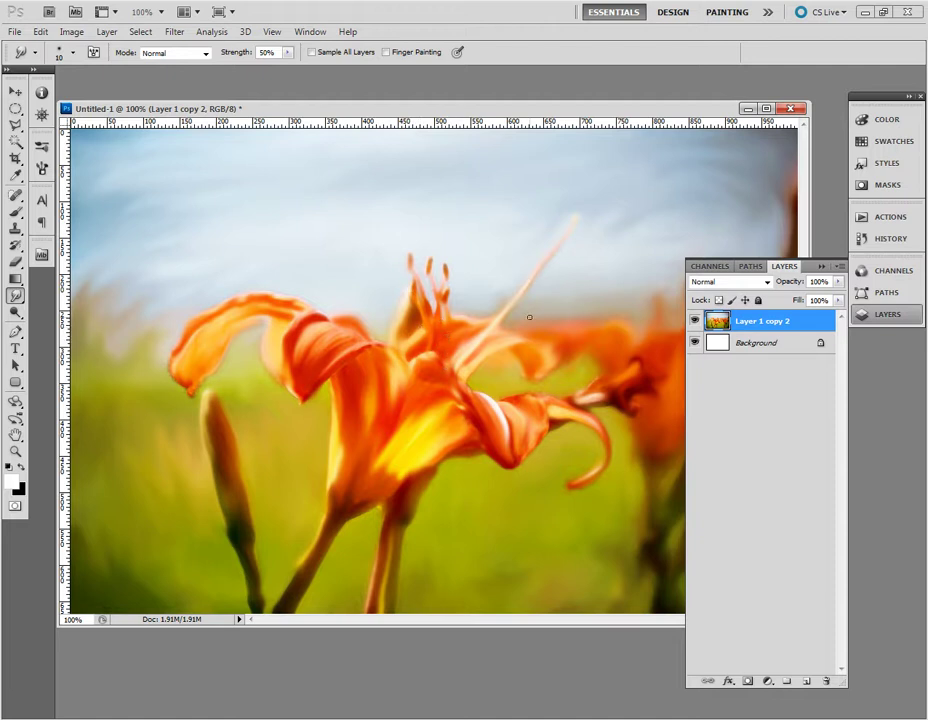
left_click(15, 91)
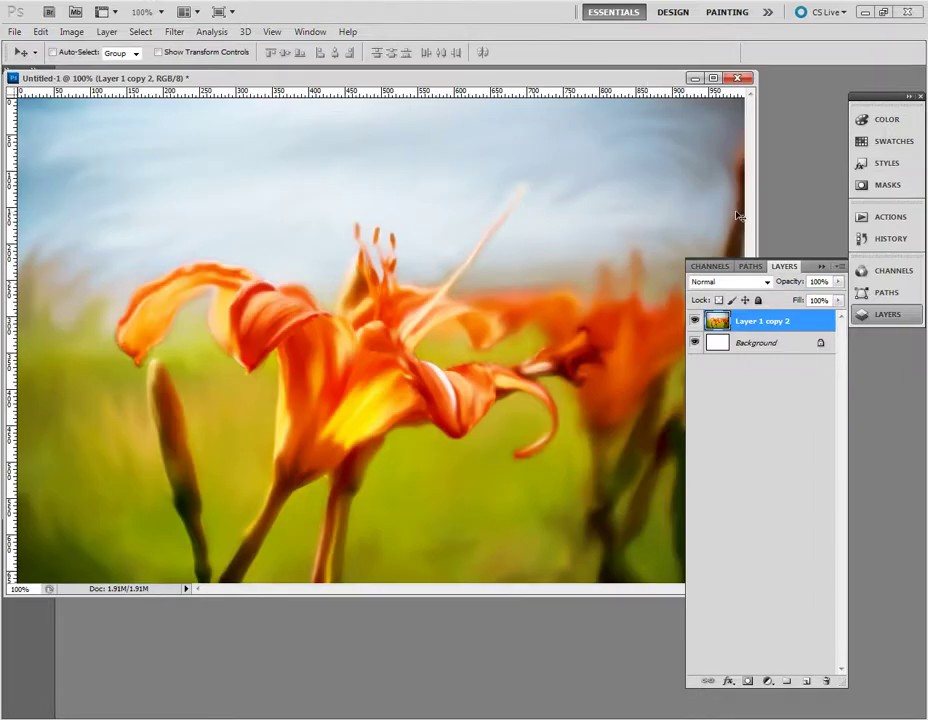
- Compare the Untitled-1 snapshot in History, restore the last Smudge Tool step, and close the document
left_click(821, 266)
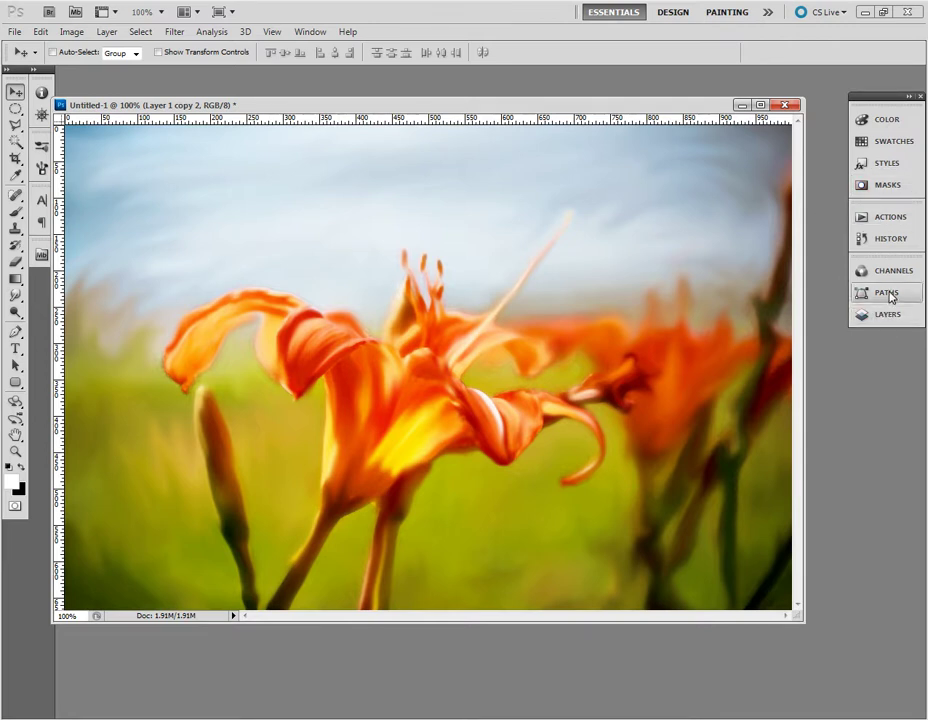
left_click(891, 239)
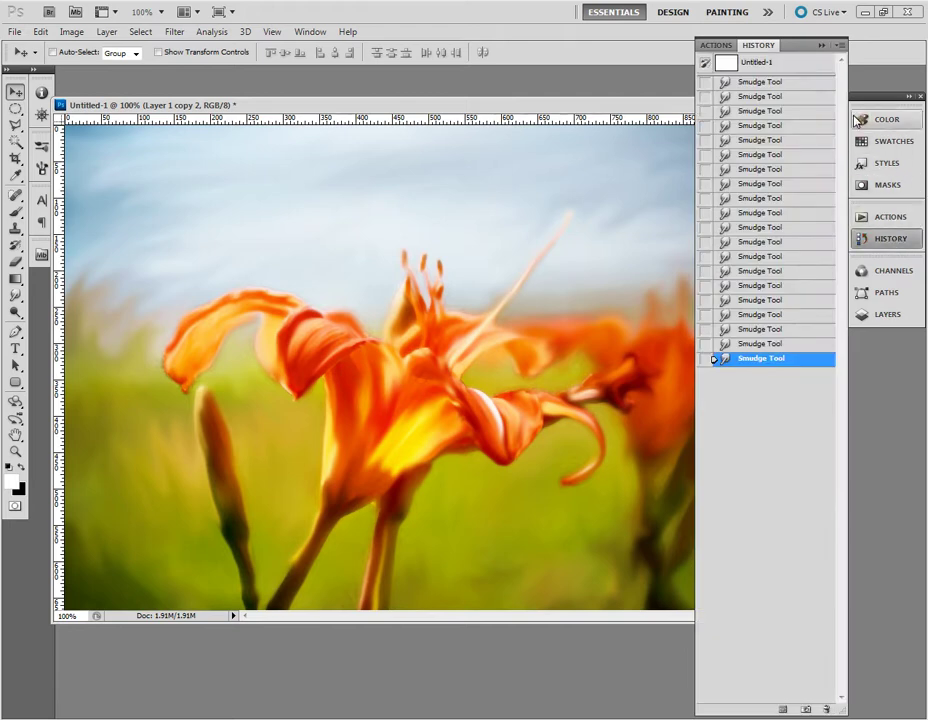
left_click(765, 64)
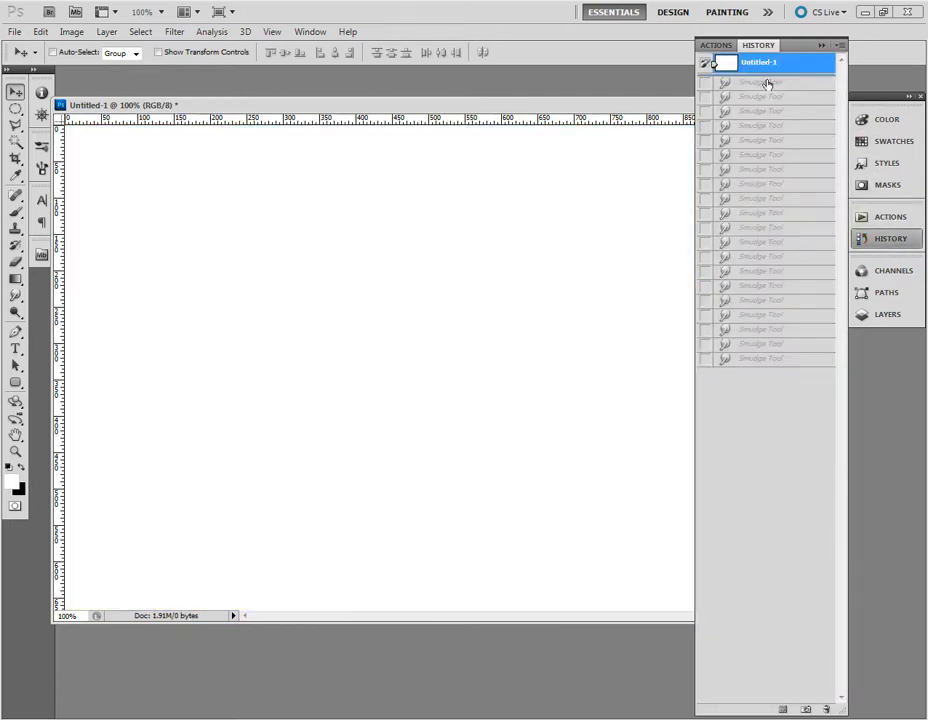
left_click(766, 83)
left_click(793, 360)
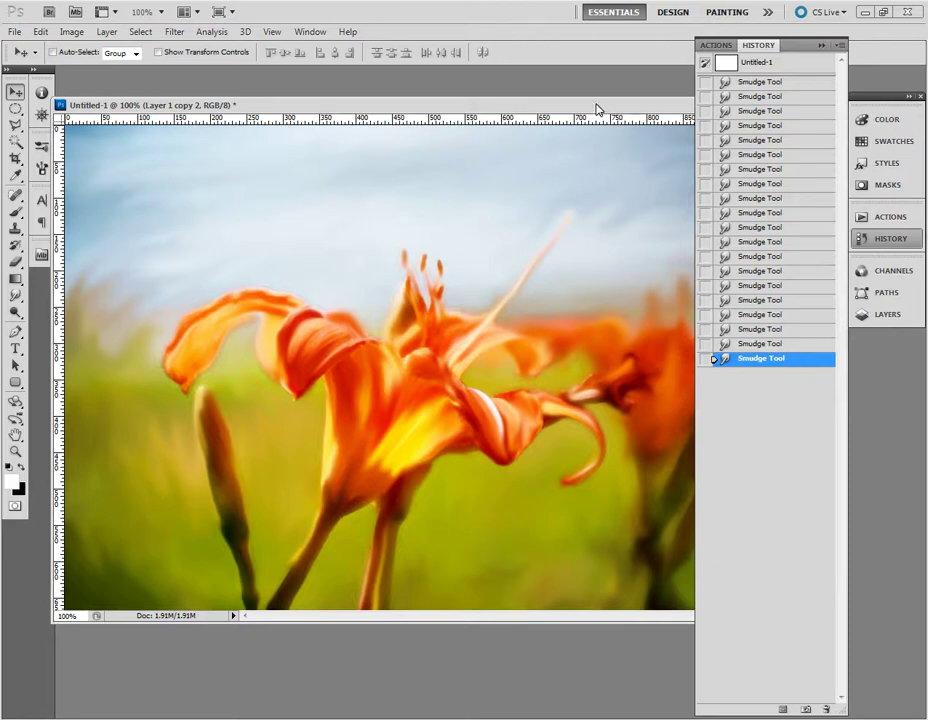
key("ctrl+w")
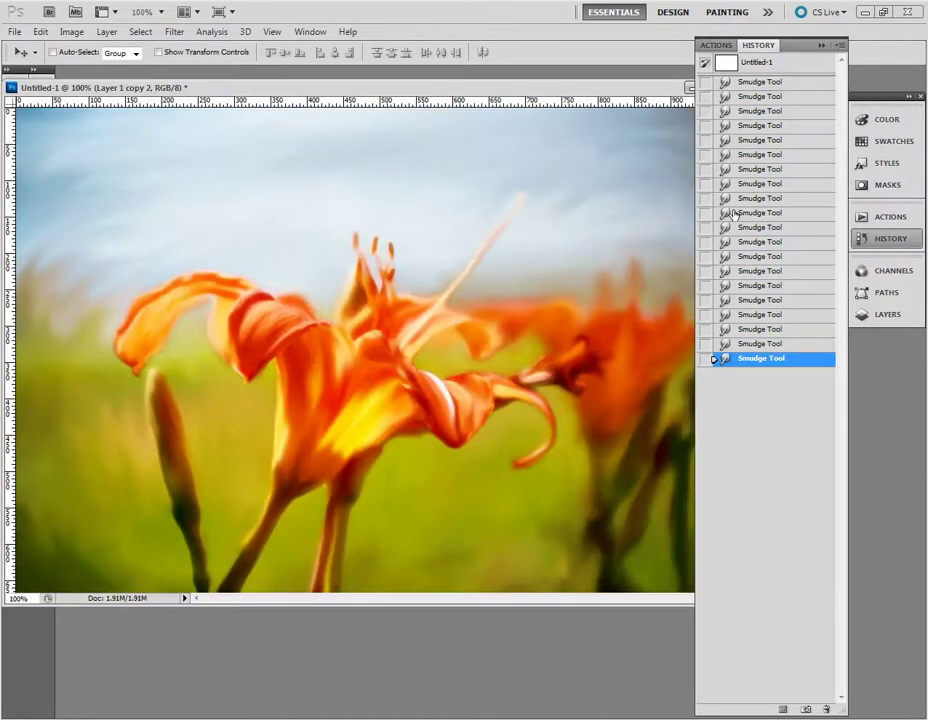